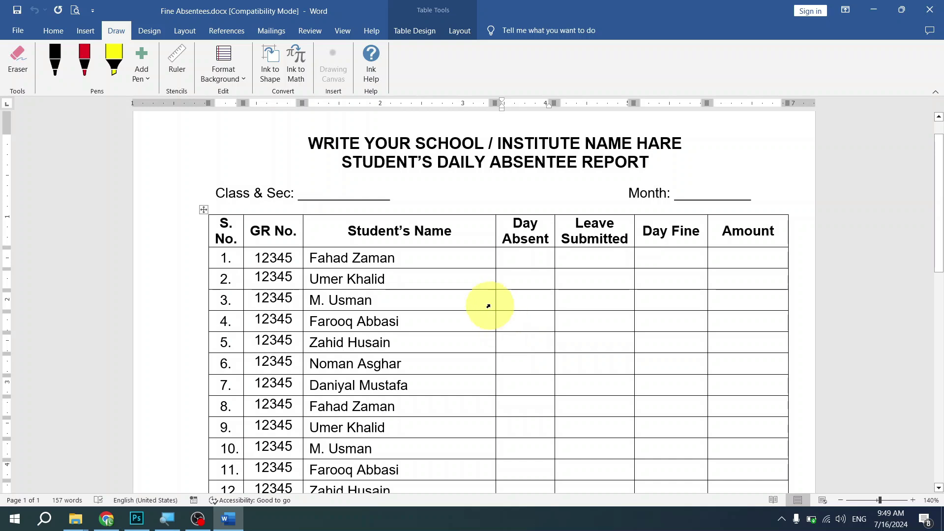
Examine the overall layout, heading and table of the student absentee report.
ctrl+scroll(486, 301, down, 4)
ctrl+scroll(486, 300, down, 4)
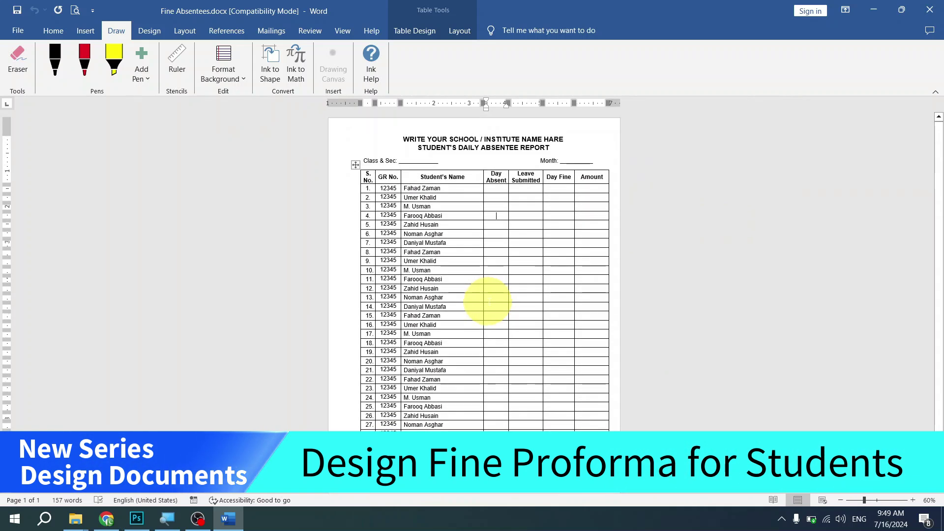
ctrl+scroll(487, 300, up, 11)
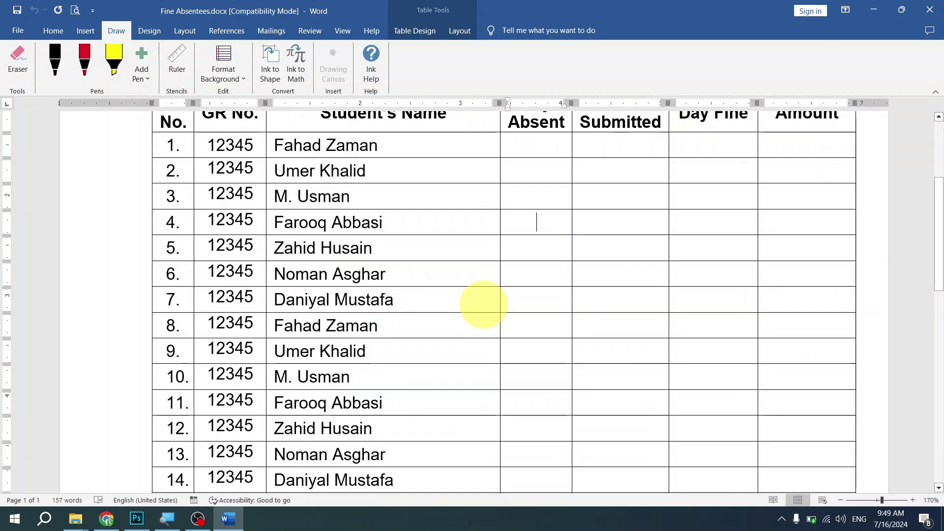
scroll(485, 304, up, 5)
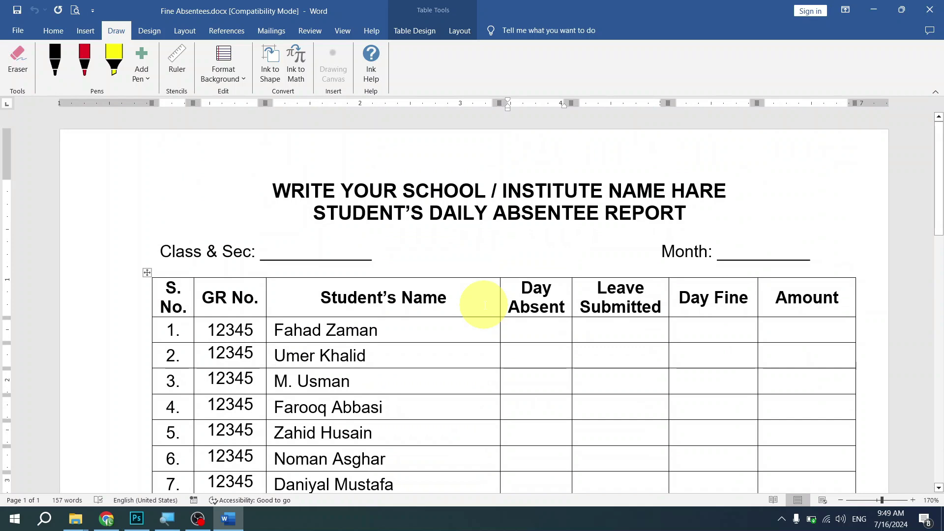
Switch to Chrome and look through the playlists of the Shahbaz IT Academy YouTube channel.
key(alt+Tab)
key(alt+Tab)
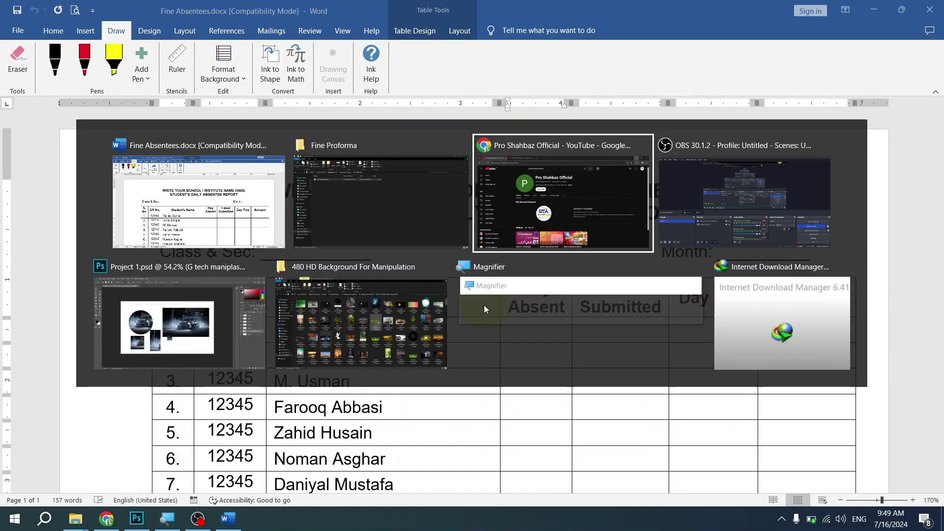
key(ctrl+Tab)
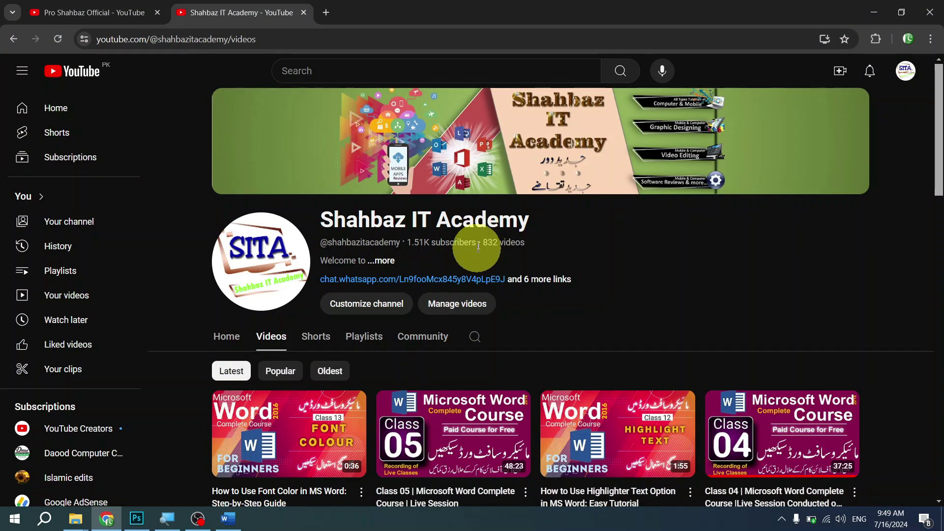
click(363, 339)
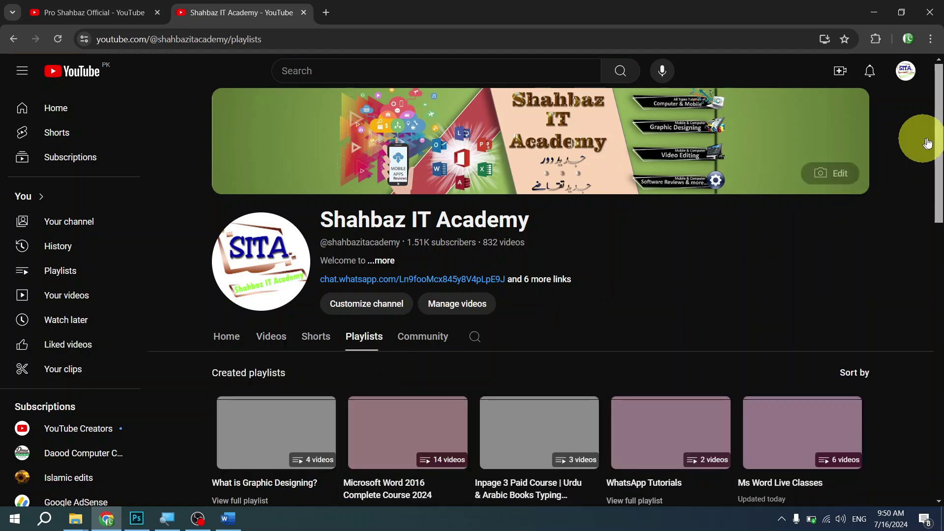
drag(931, 138, 928, 221)
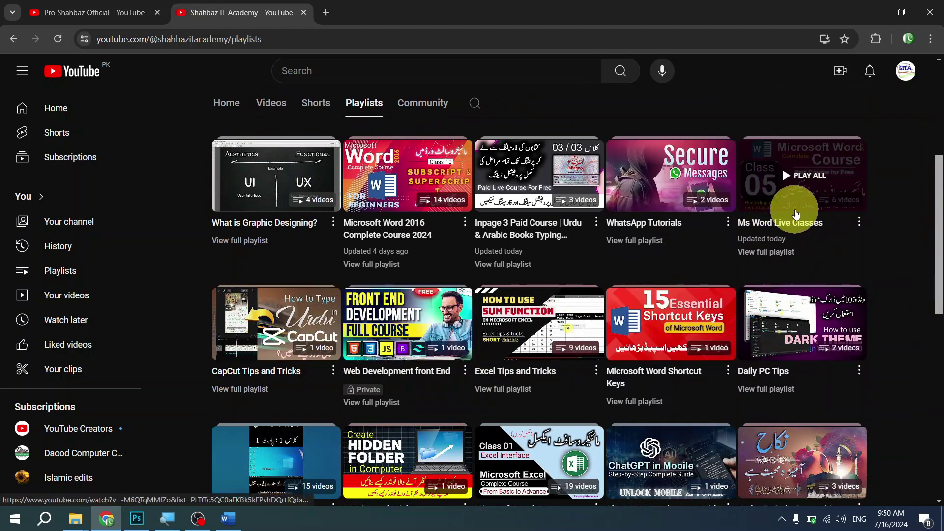
drag(928, 200, 917, 272)
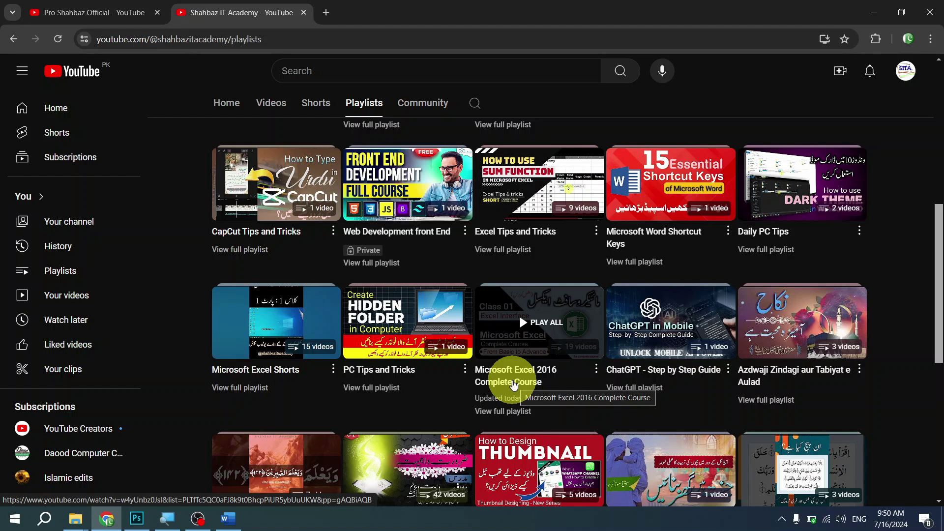
drag(933, 270, 937, 219)
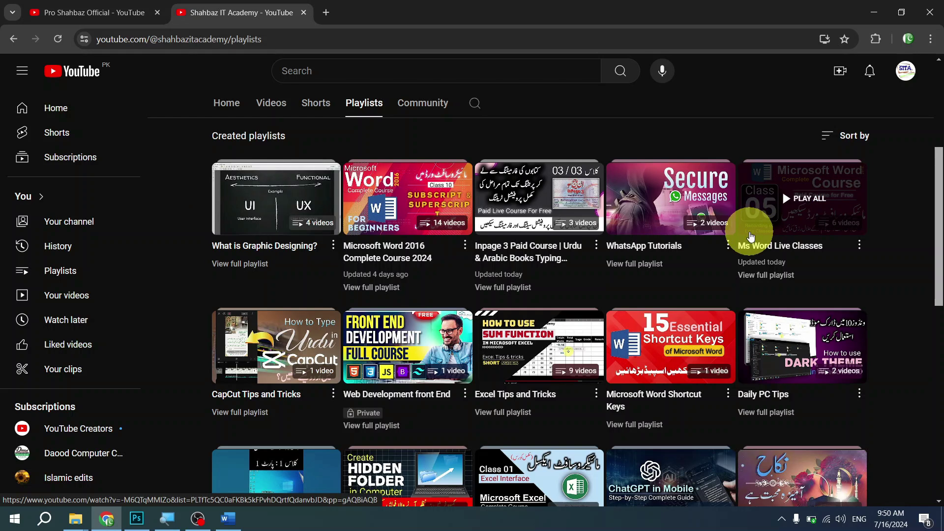
Look over the videos on the Pro Shahbaz Official channel and subscribe to the channel.
click(96, 12)
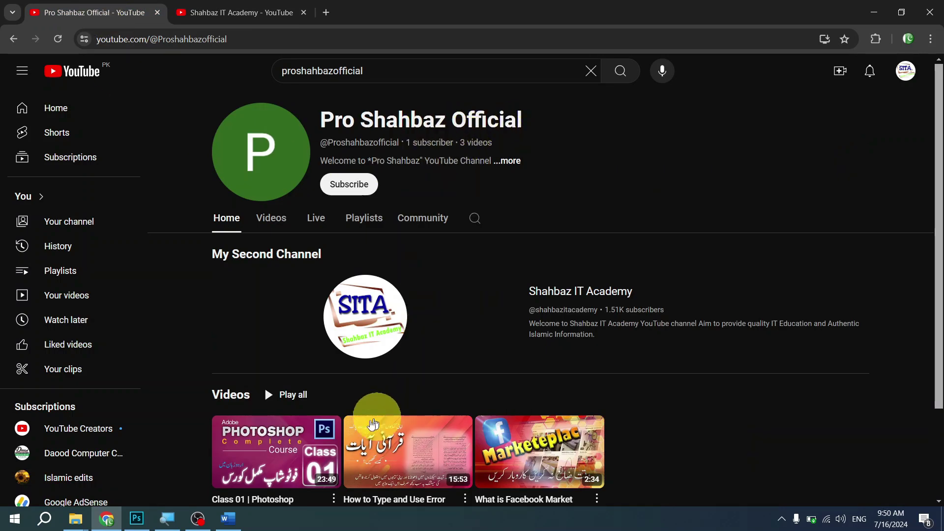
drag(939, 179, 939, 210)
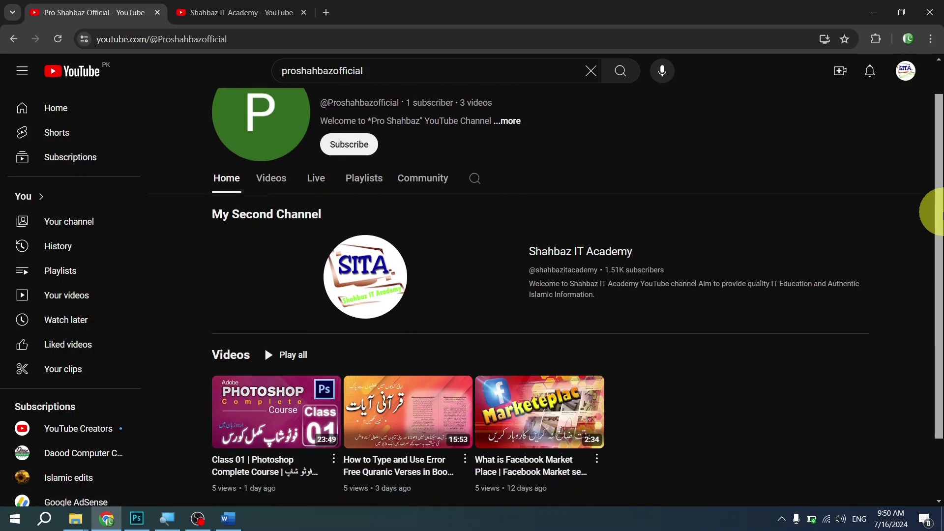
mouse_move(520, 428)
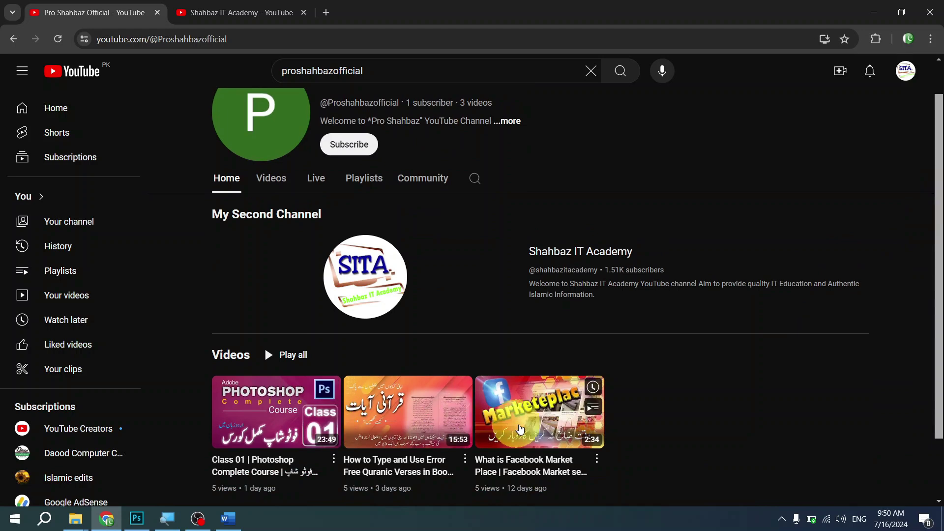
mouse_move(279, 431)
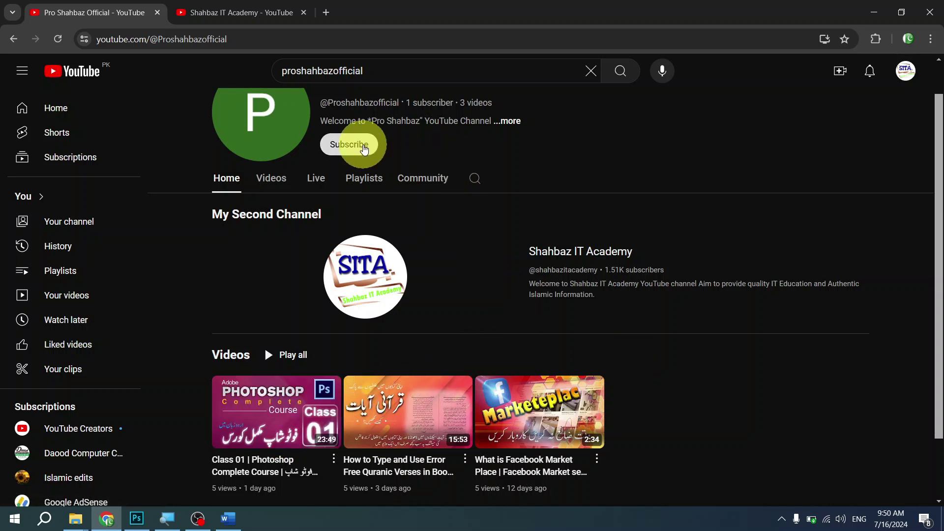
click(364, 147)
Switch back to Word and examine the absentee report from its heading down to the class teacher signature line.
key(alt+Tab)
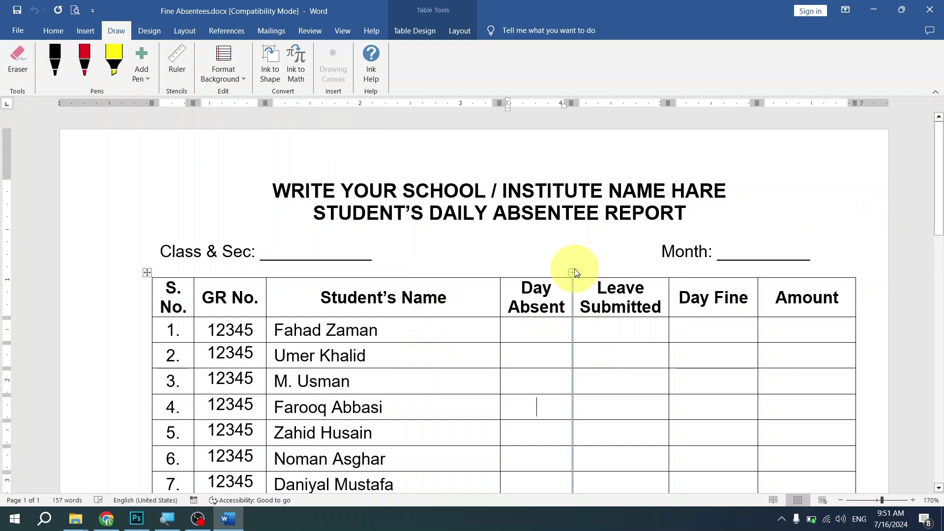
ctrl+scroll(572, 267, down, 3)
ctrl+scroll(571, 266, down, 5)
scroll(570, 266, down, 5)
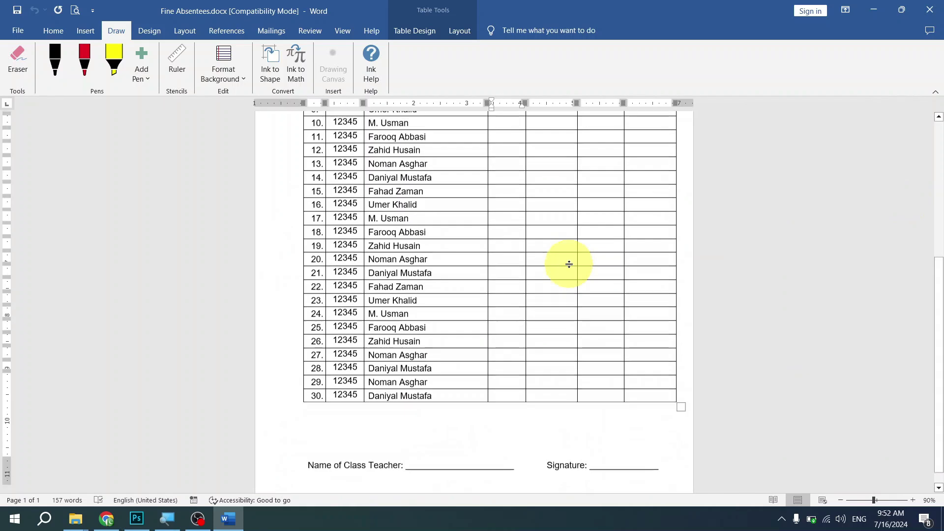
scroll(569, 264, up, 5)
ctrl+scroll(563, 257, up, 8)
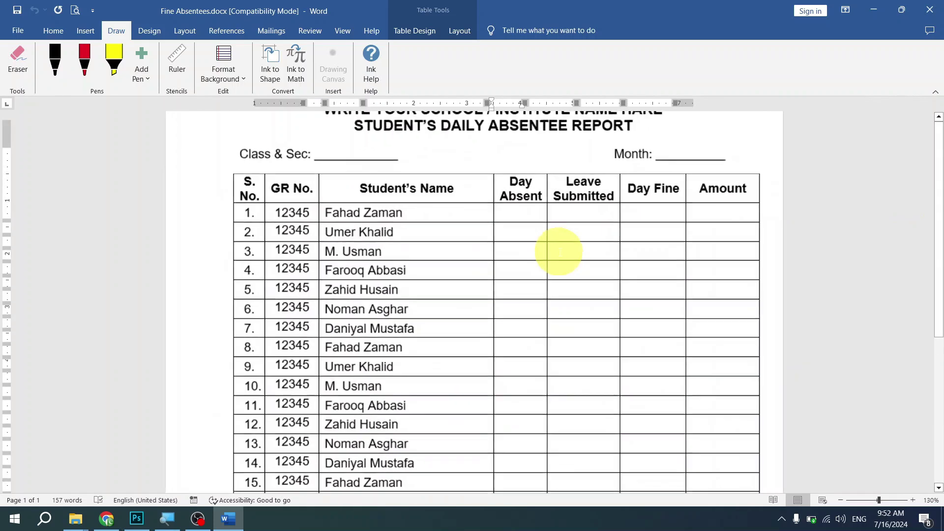
scroll(555, 248, up, 3)
ctrl+scroll(552, 248, up, 3)
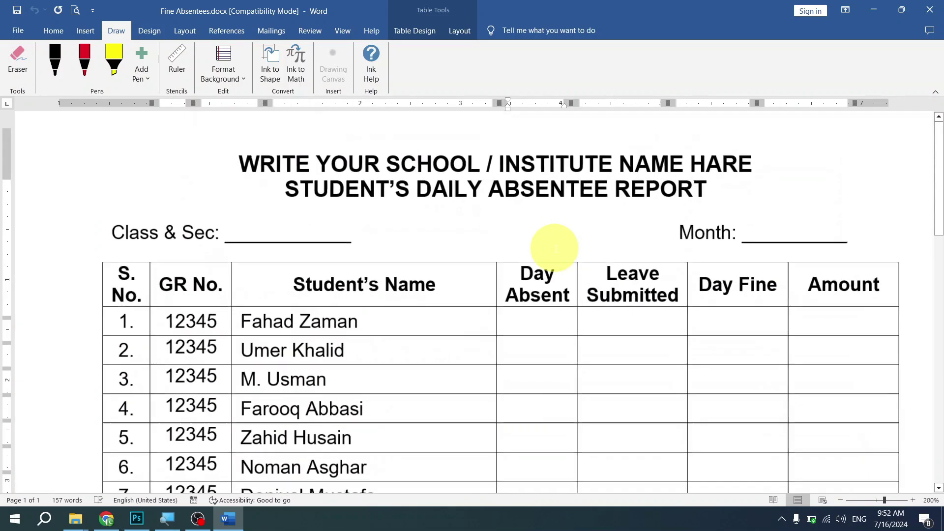
Examine the report title and the Day Absent, Leave Submitted, Day Fine and Amount columns of the table.
drag(275, 187, 657, 190)
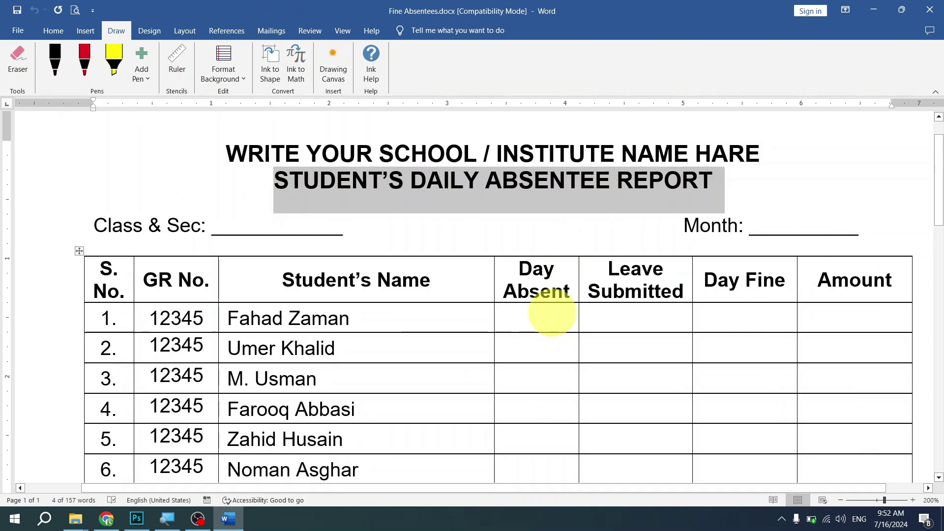
click(538, 318)
drag(597, 321, 814, 397)
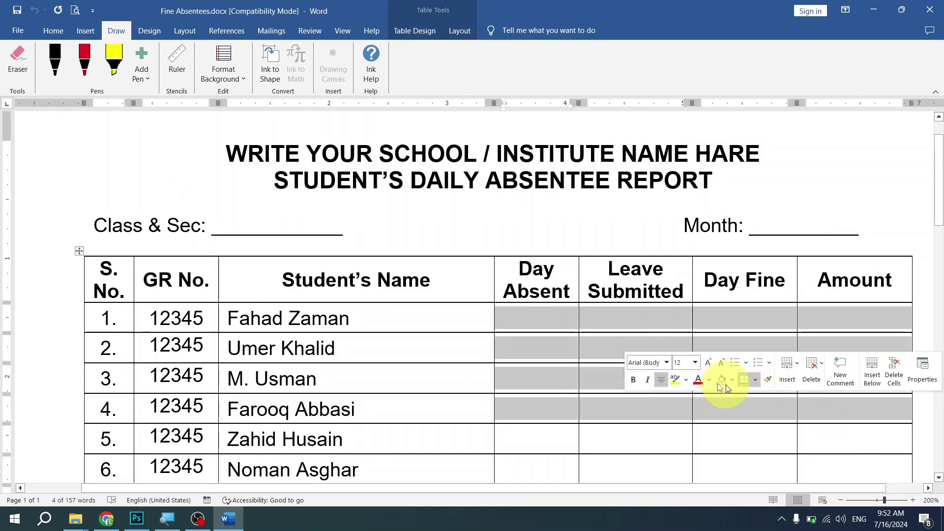
click(502, 230)
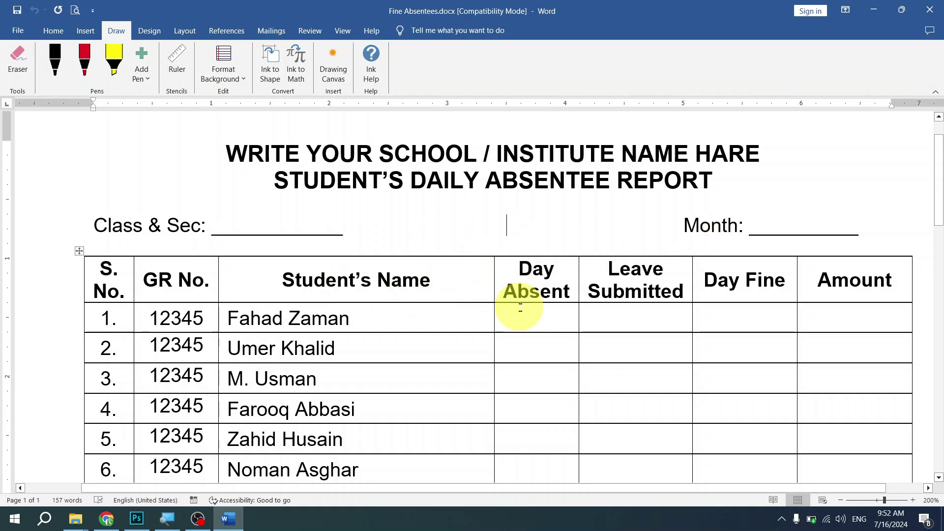
click(547, 313)
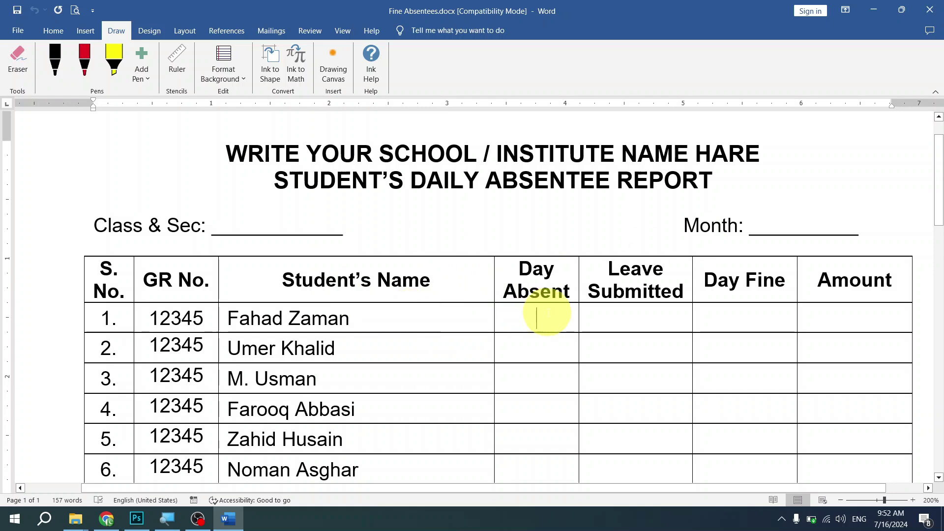
click(619, 313)
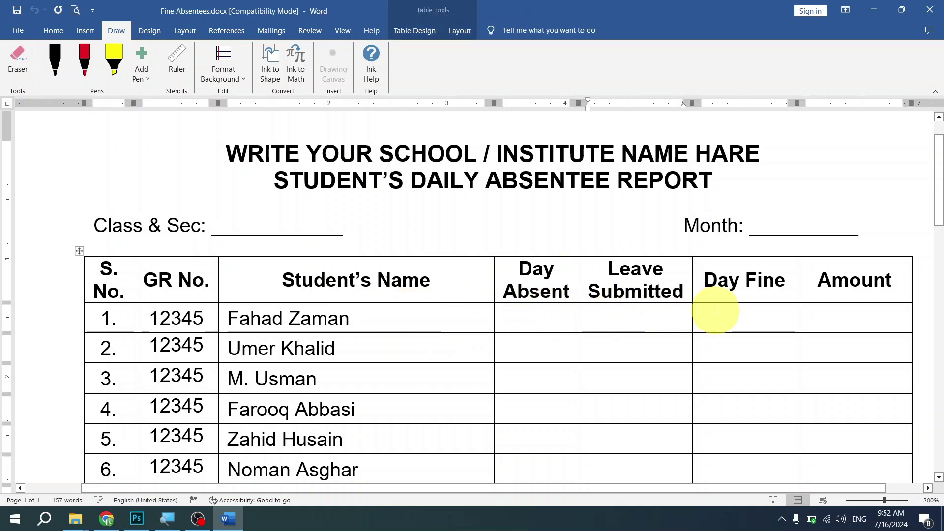
click(727, 315)
click(868, 315)
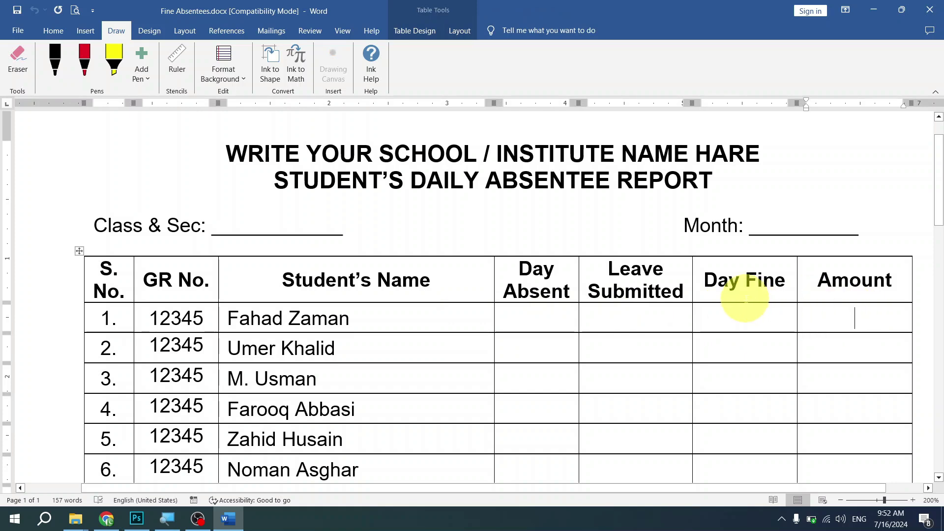
ctrl+scroll(743, 297, down, 6)
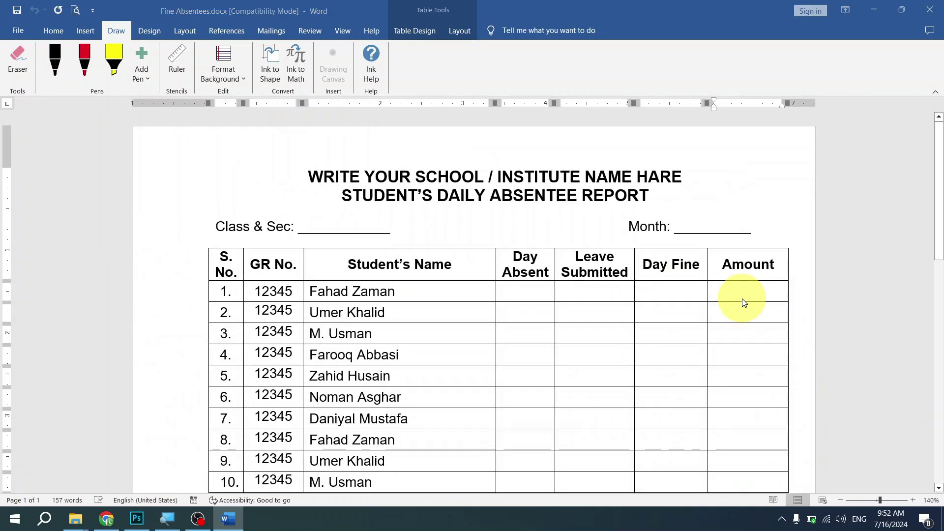
Create a blank document and set its top, bottom and right page margins to 0.5 inch.
key(ctrl+n)
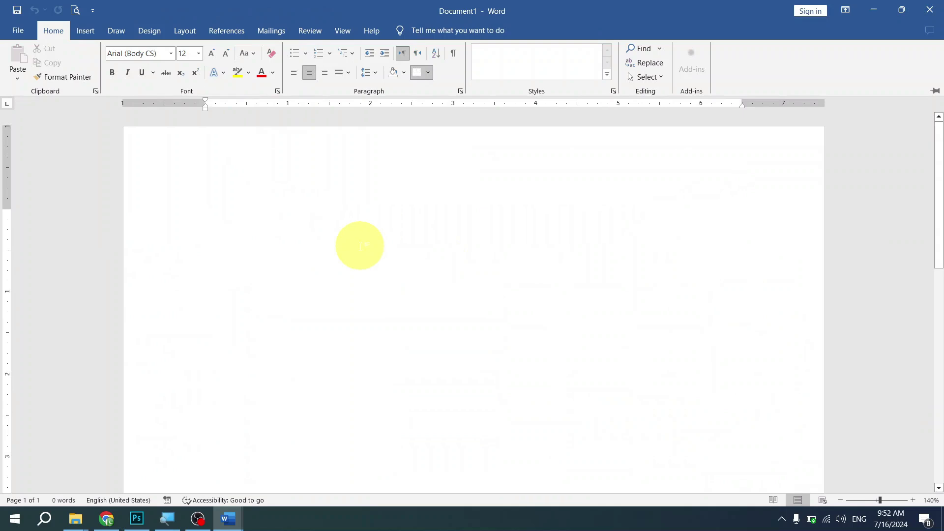
click(184, 29)
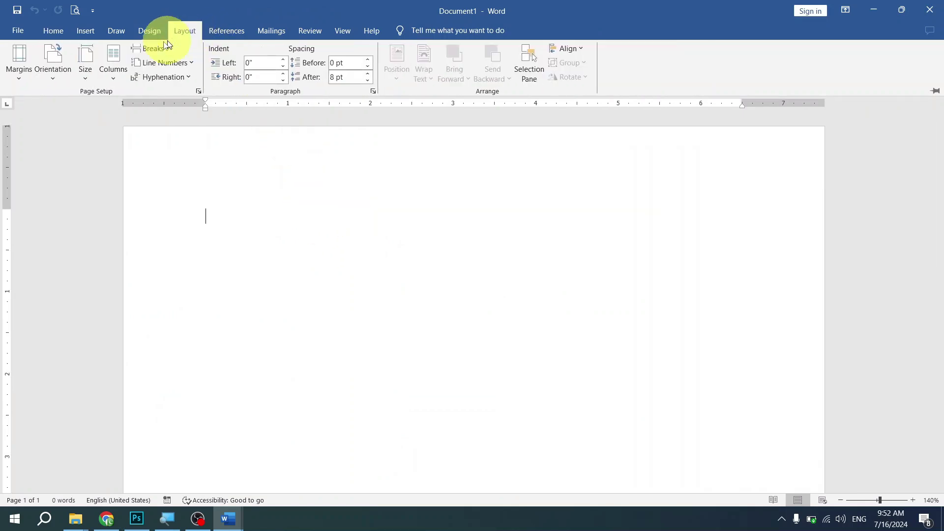
click(199, 91)
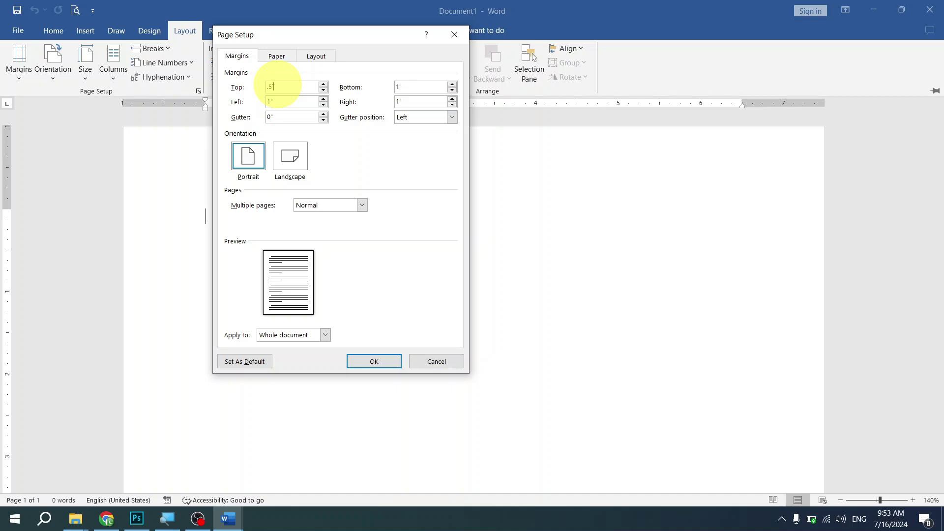
key(Tab)
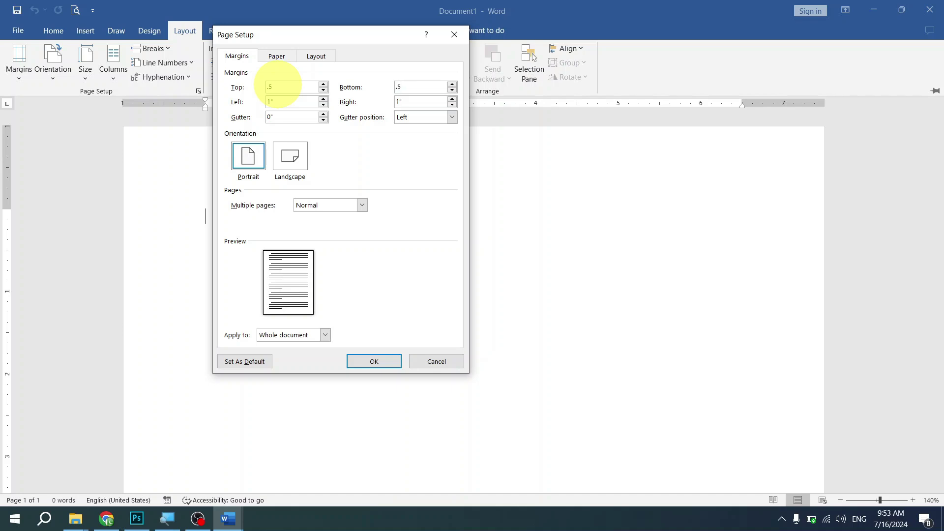
key(Tab)
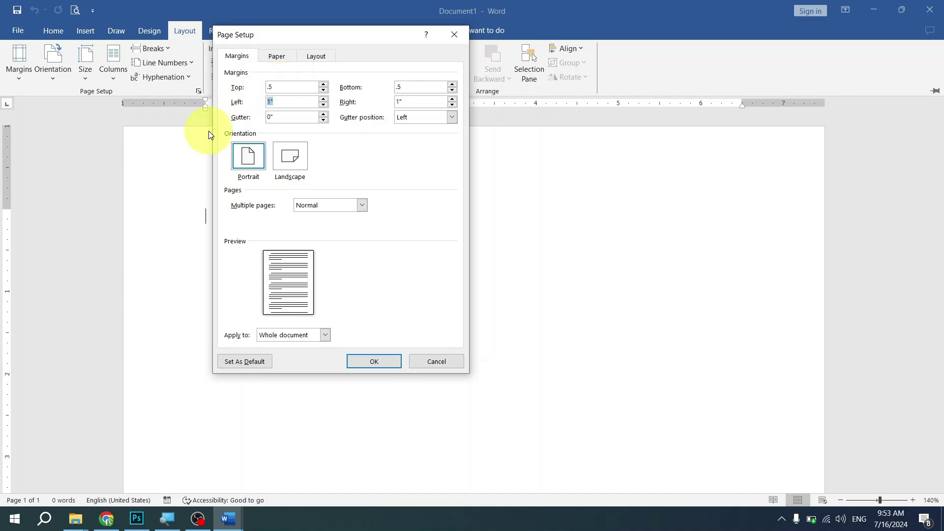
key(Tab)
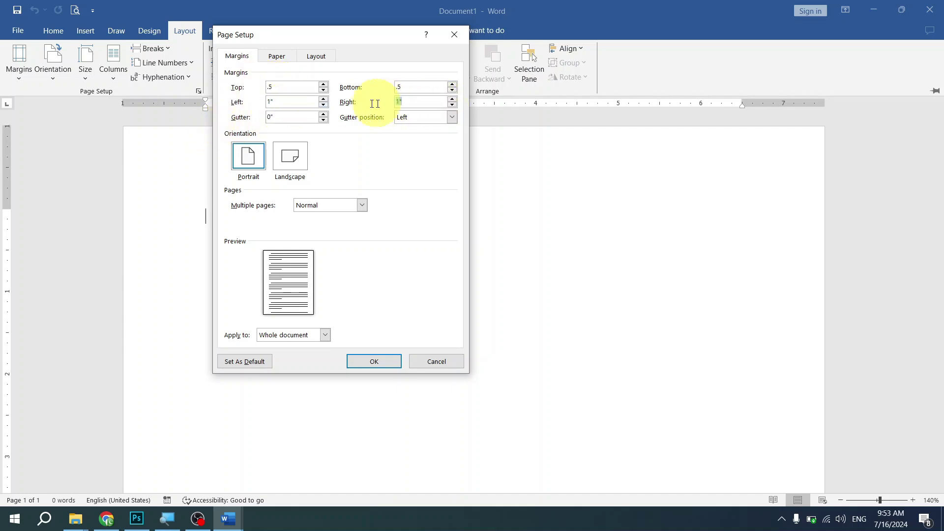
text(.5)
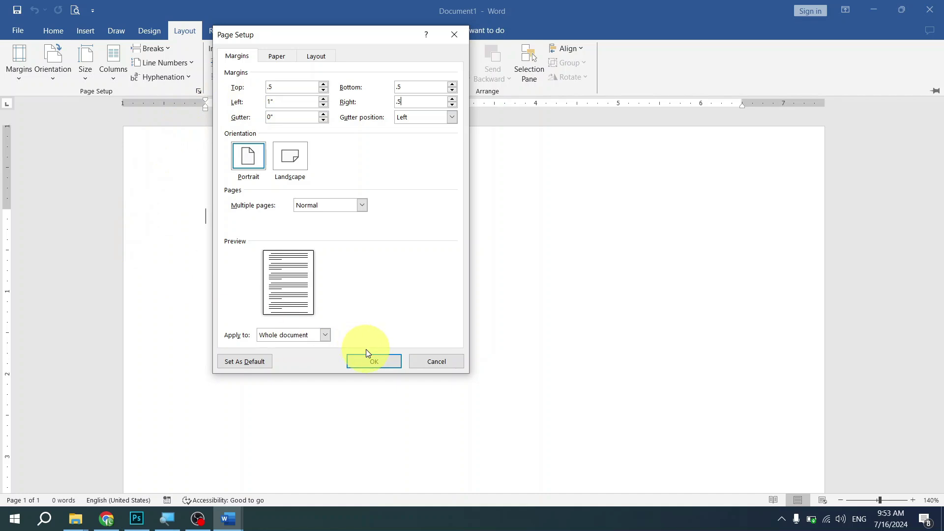
Set the document's paper size to A4 and apply the page setup.
click(278, 59)
click(291, 92)
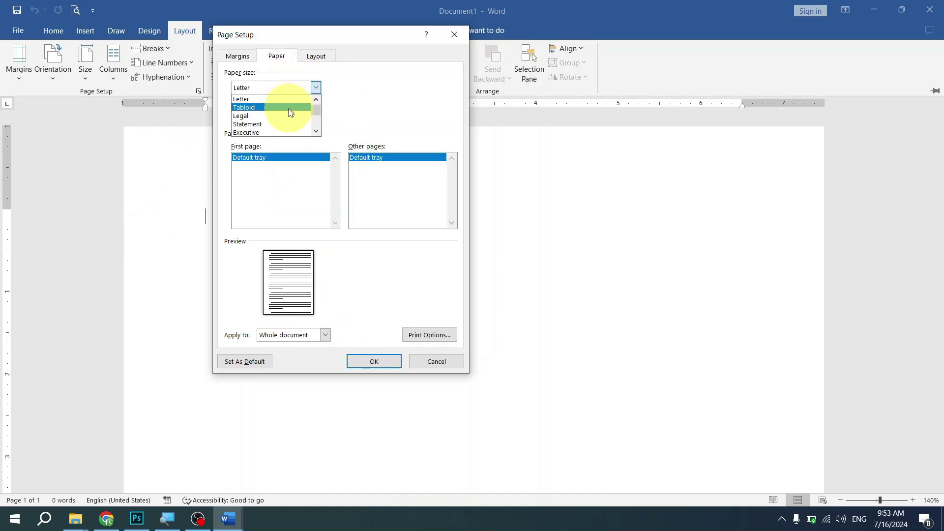
scroll(292, 103, down, 1)
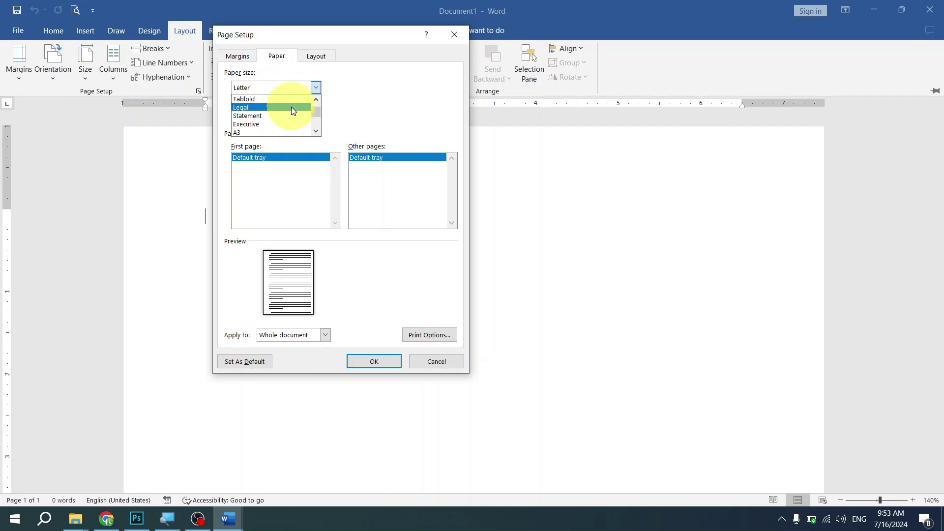
click(309, 139)
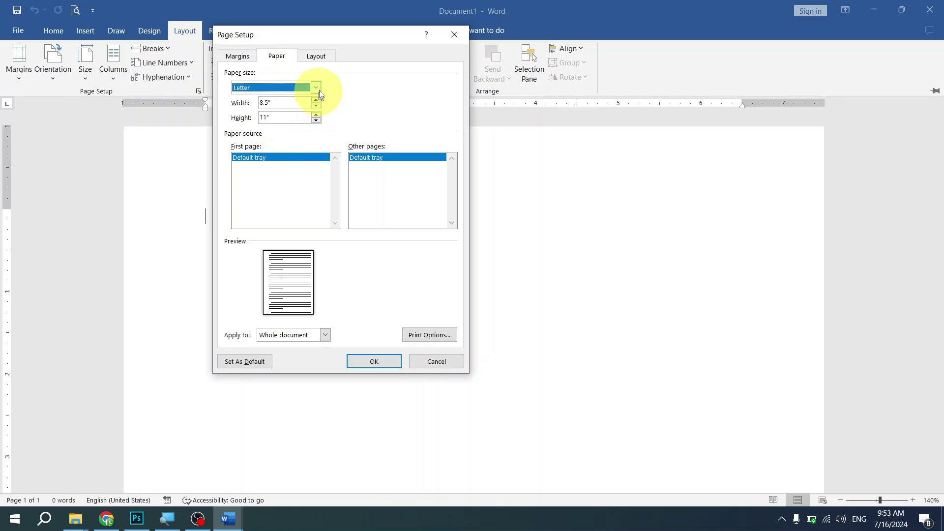
click(316, 87)
click(317, 131)
click(318, 131)
click(317, 131)
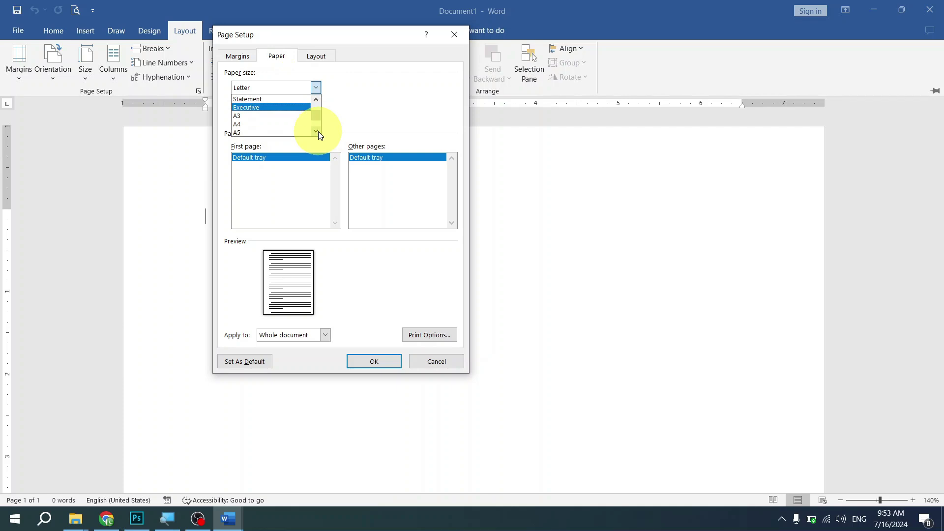
click(289, 122)
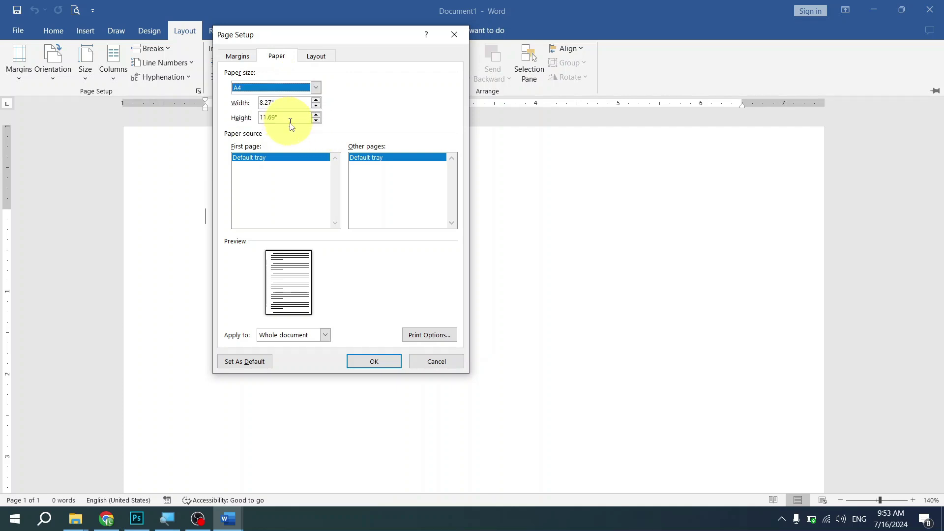
click(374, 359)
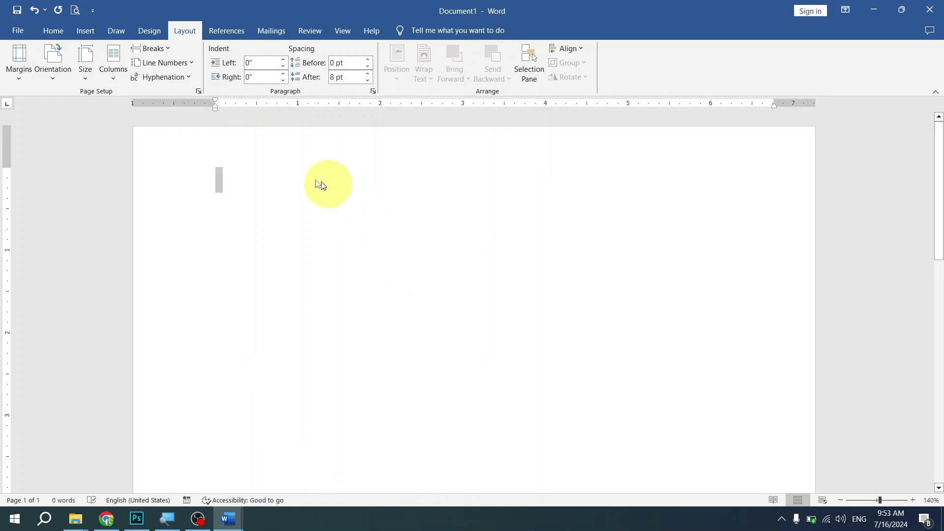
Set the document's font to Arial at size 12.
click(54, 29)
click(139, 56)
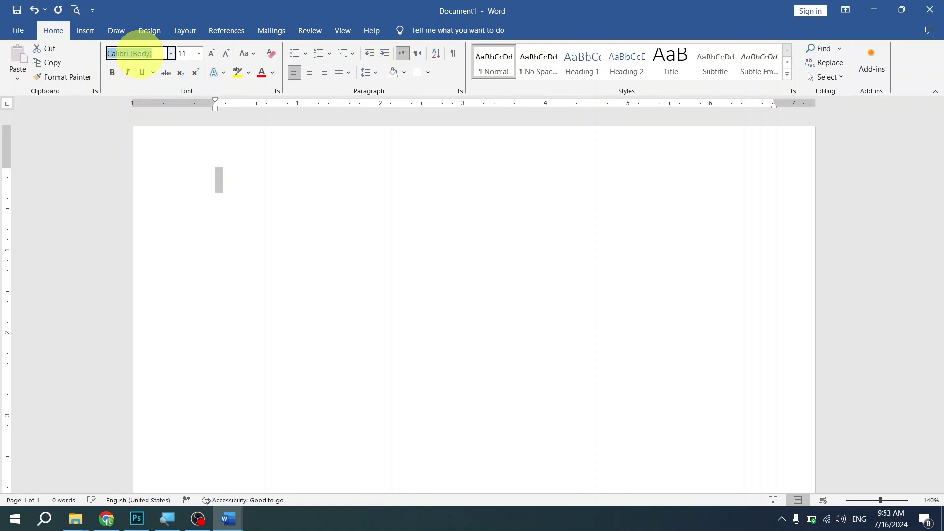
text(Arial)
key(Return)
click(186, 53)
text(1)
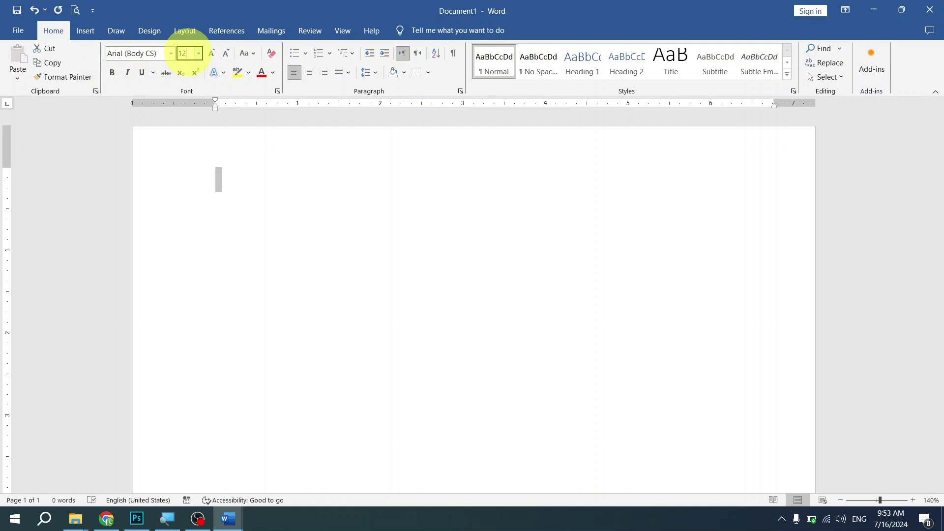
key(Return)
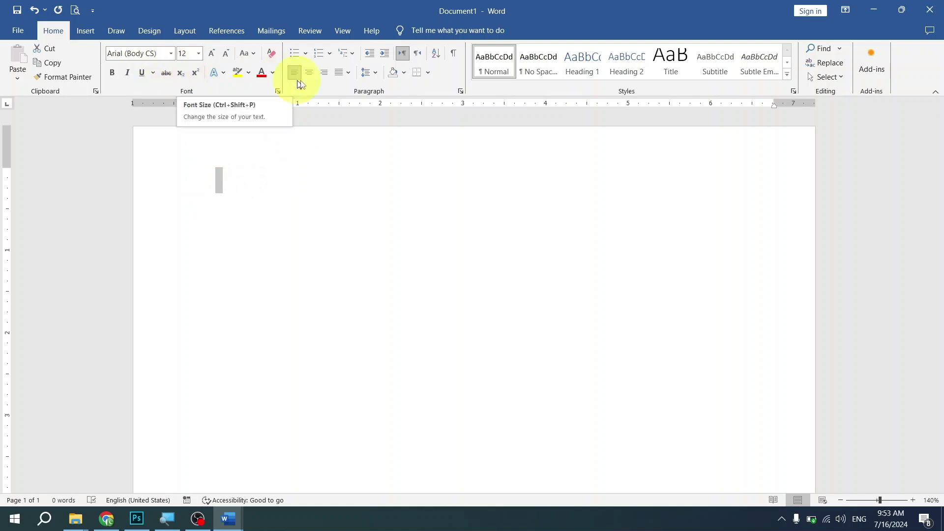
Set the paragraph spacing after to 0 pt and the line spacing to Single.
click(461, 92)
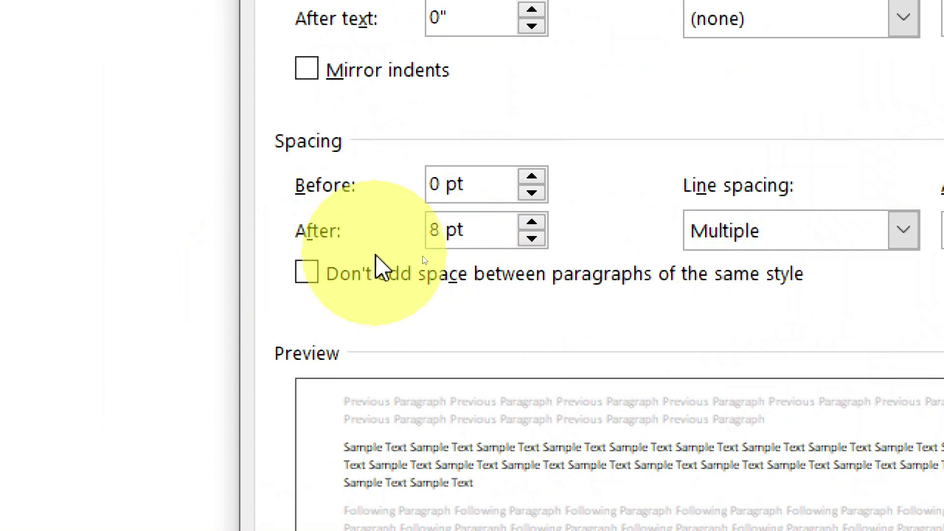
click(531, 239)
click(532, 238)
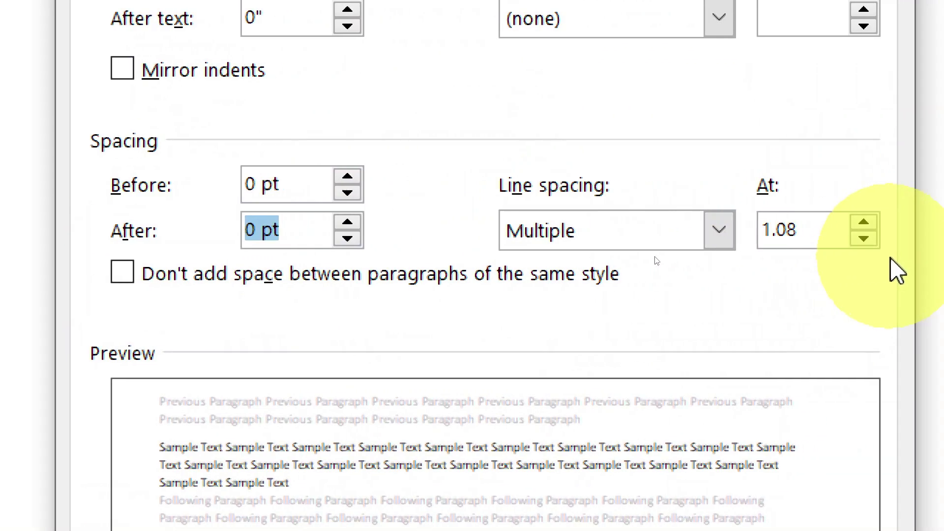
click(658, 230)
click(596, 270)
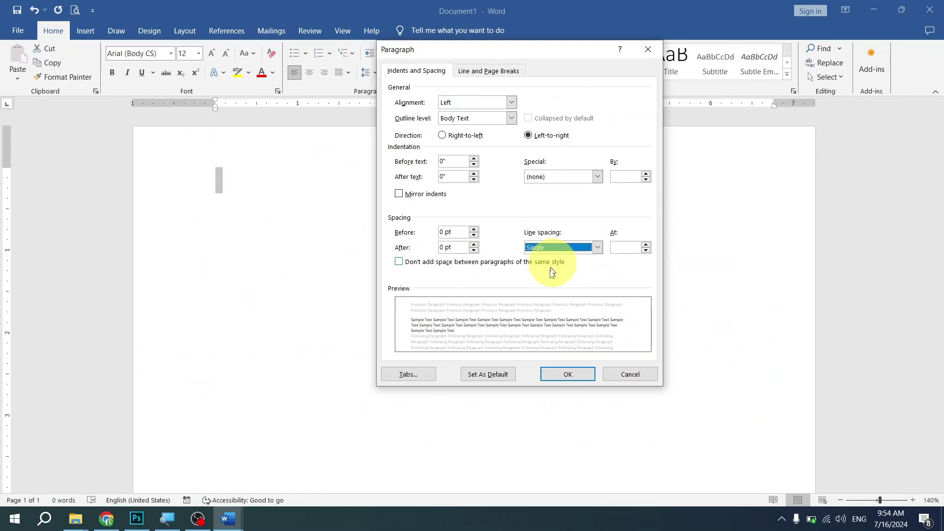
click(552, 374)
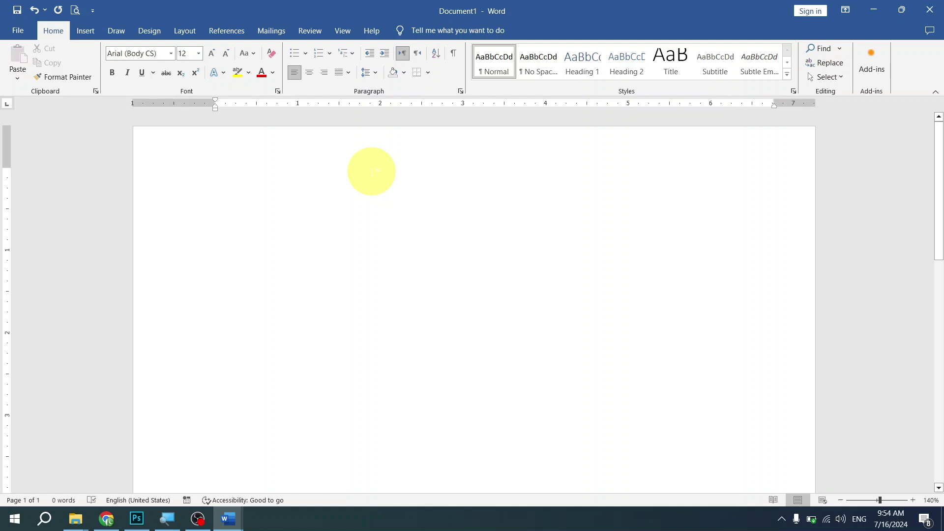
Enter the two heading lines "WRITE YOUR INSTITUTE NAME HERE" and "STUDENTS’ ABSENTEE REPORT".
text(WRITE YOUT)
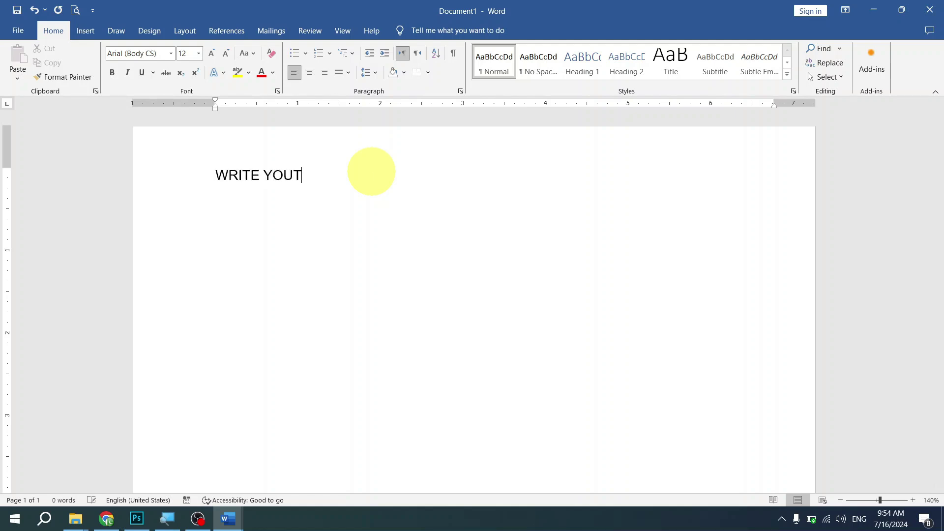
key(BackSpace)
text(R INSTITUTE NAME HERE)
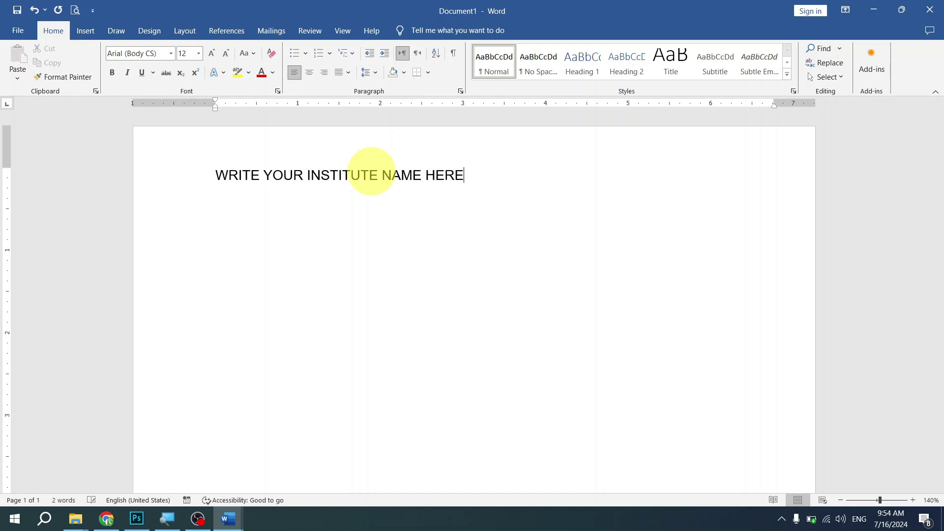
text(STUDENTS')
text( ABSENTE)
text(E REPORT)
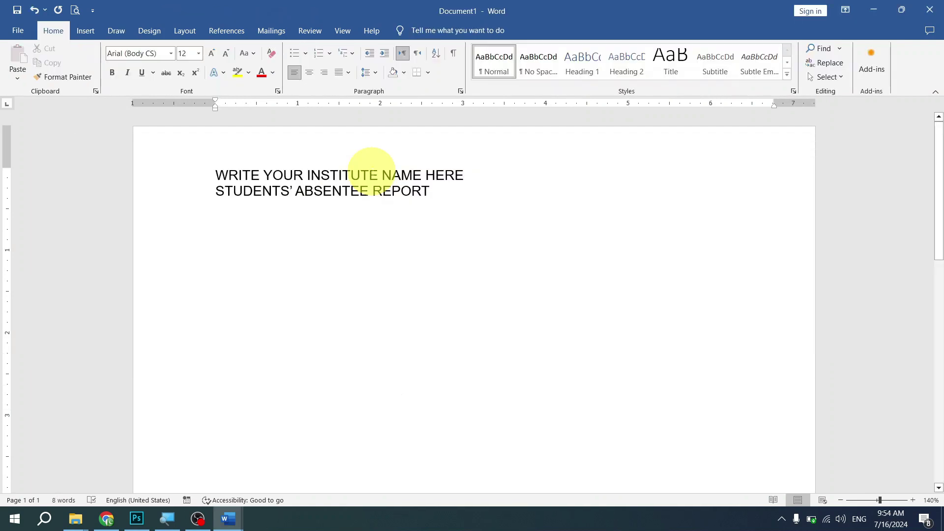
Leave an empty line below the headings and add "Class & Section:" followed by an underscore blank about 2 inches long.
text(Class * S)
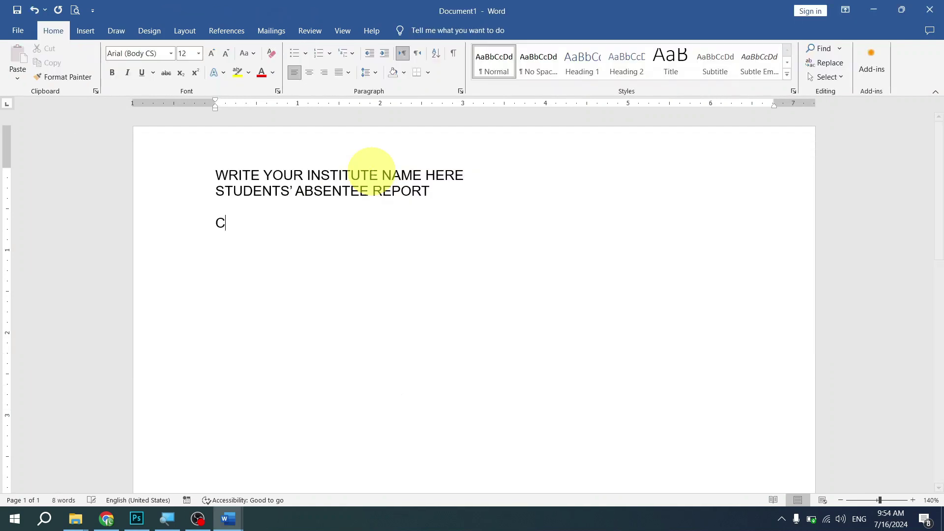
key(BackSpace)
key(BackSpace)
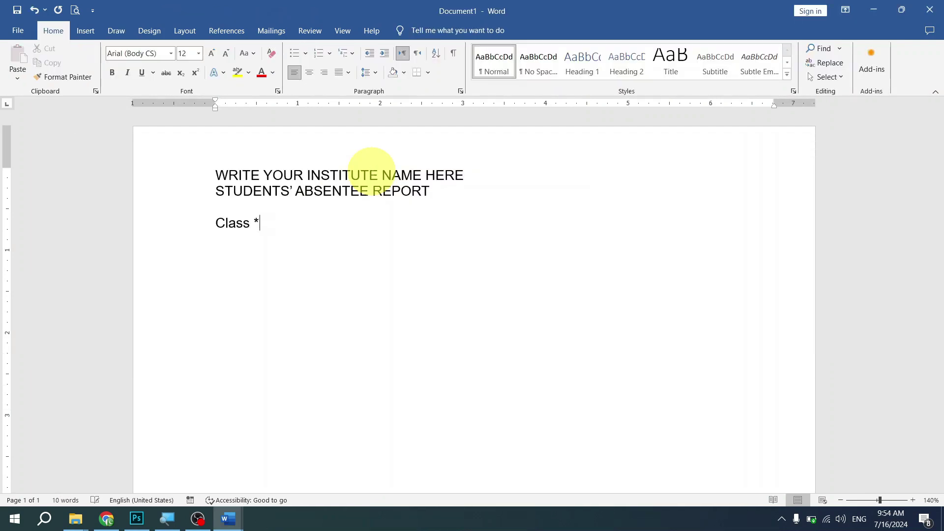
text(& Section:)
key(alt+Tab)
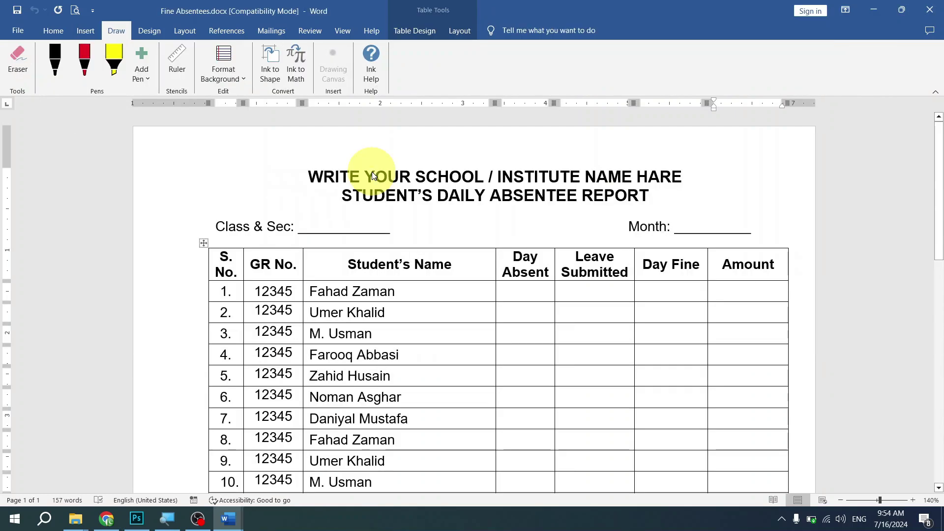
key(alt+Tab)
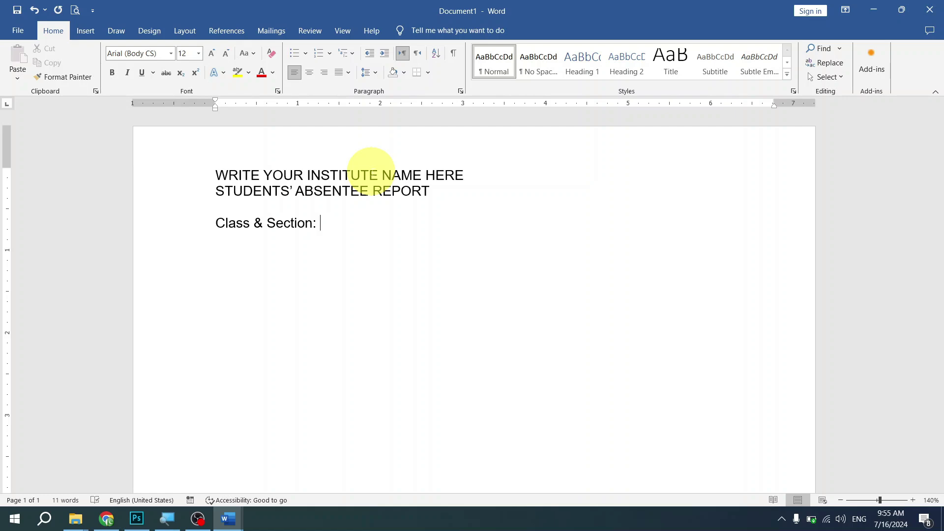
text(__________________________)
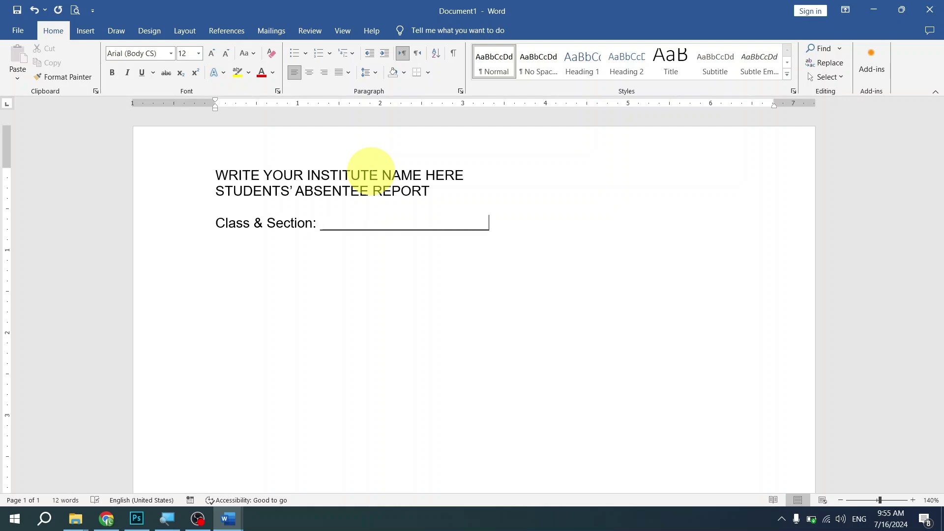
Open the On-Screen Keyboard and place the cursor at the end of the Class & Section blank.
key(super)
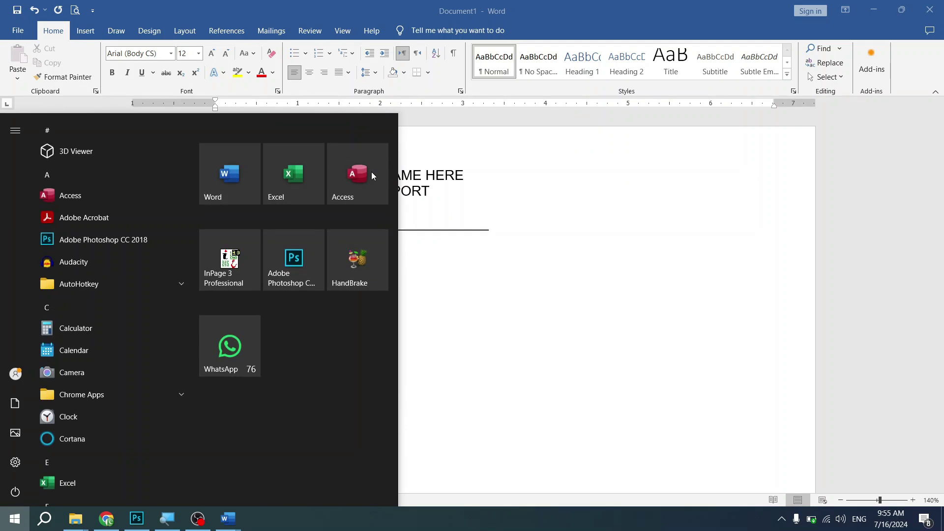
text(onscre)
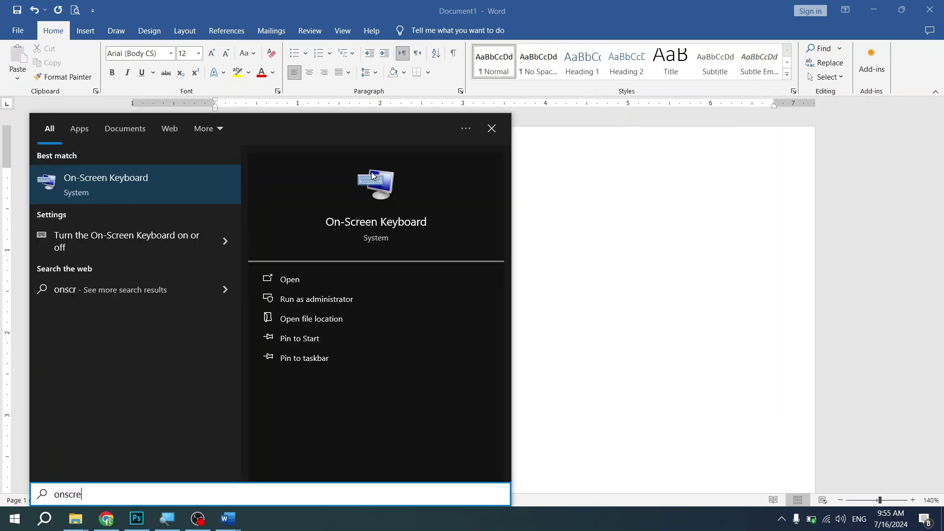
click(372, 175)
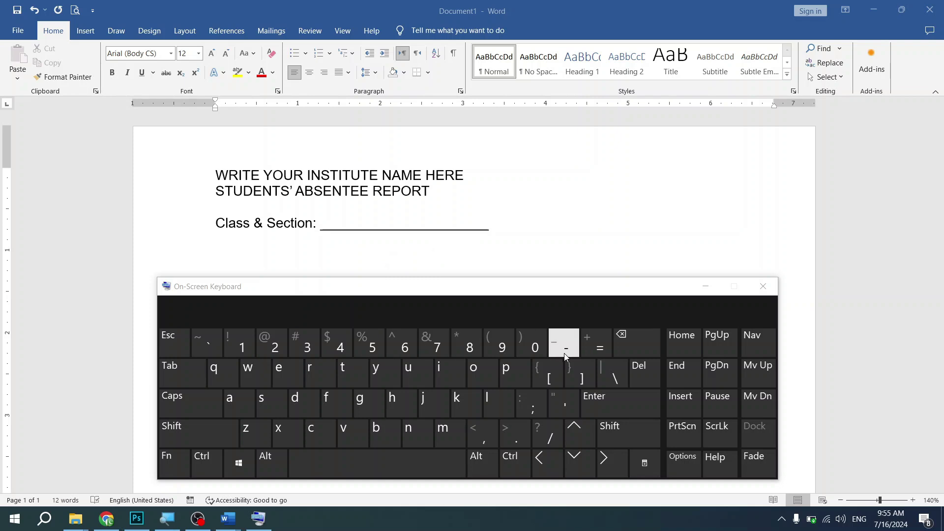
click(223, 432)
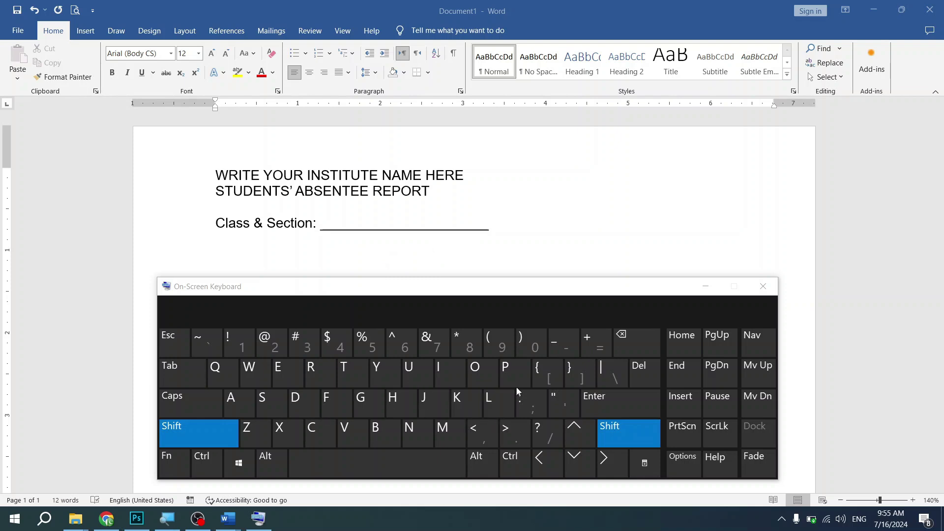
click(563, 348)
click(563, 349)
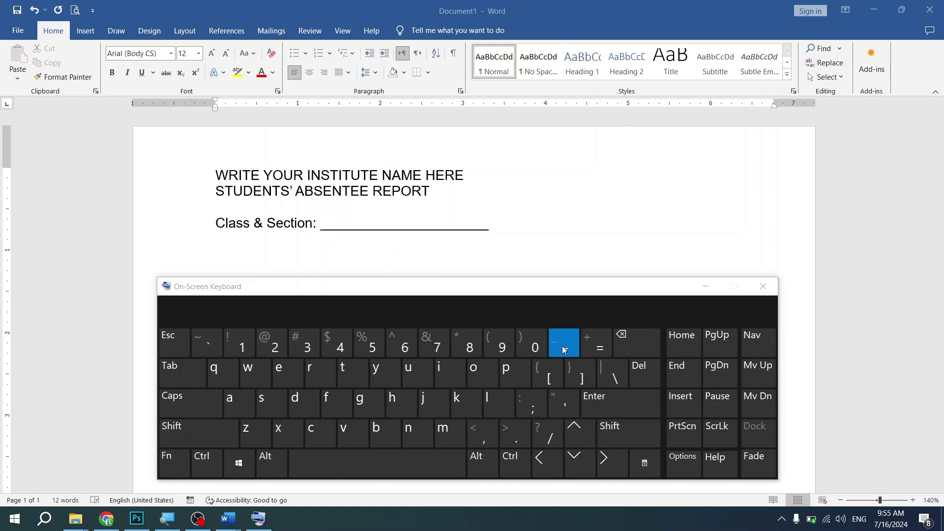
click(506, 228)
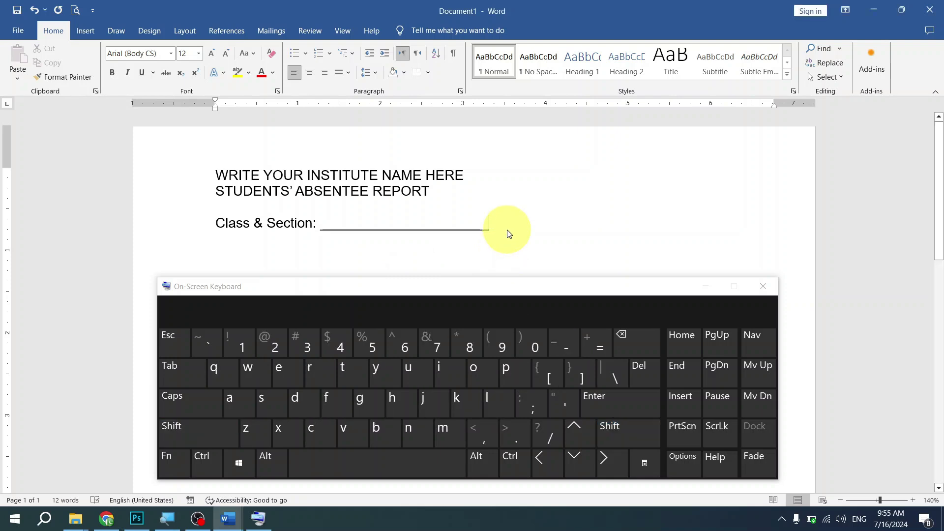
Extend the Class & Section blank with underscores to about 3.2 inches, removing the stray hyphens.
click(211, 436)
click(564, 338)
click(564, 338)
click(564, 338)
click(564, 337)
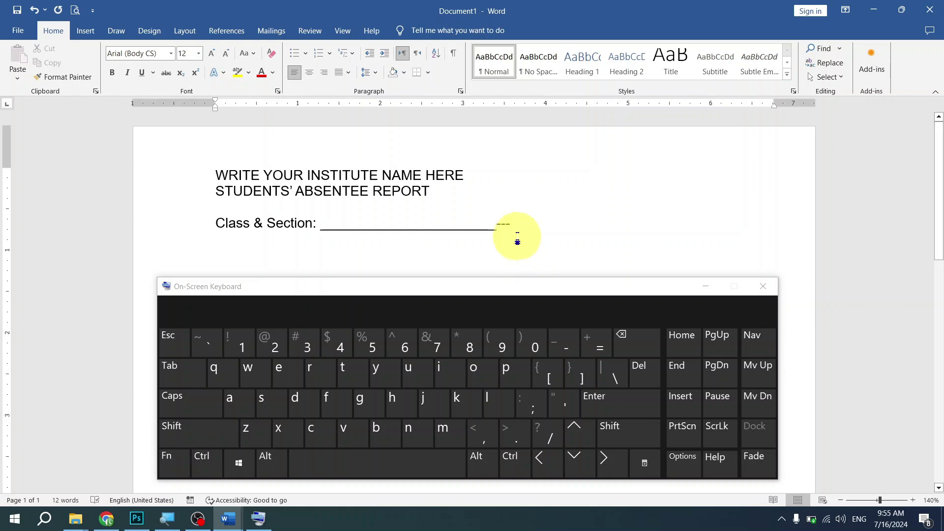
key(BackSpace)
key(BackSpace)
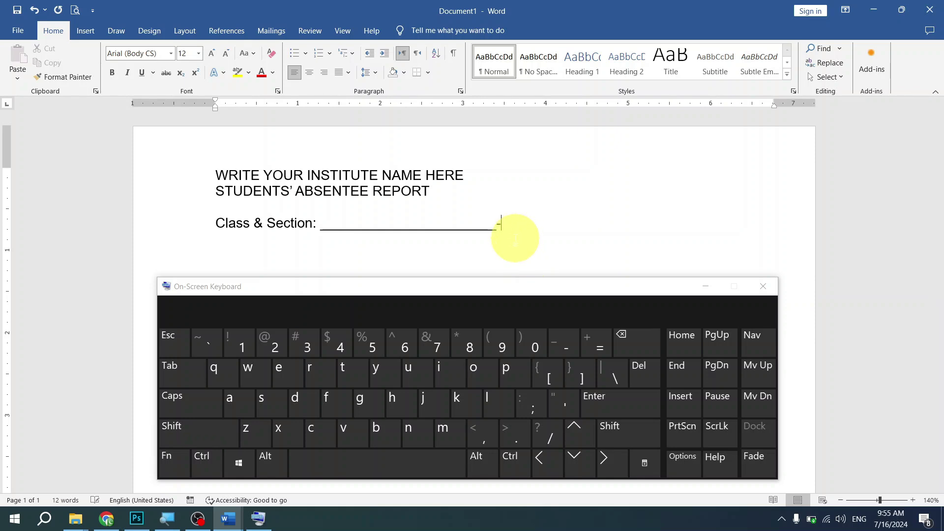
key(shift)
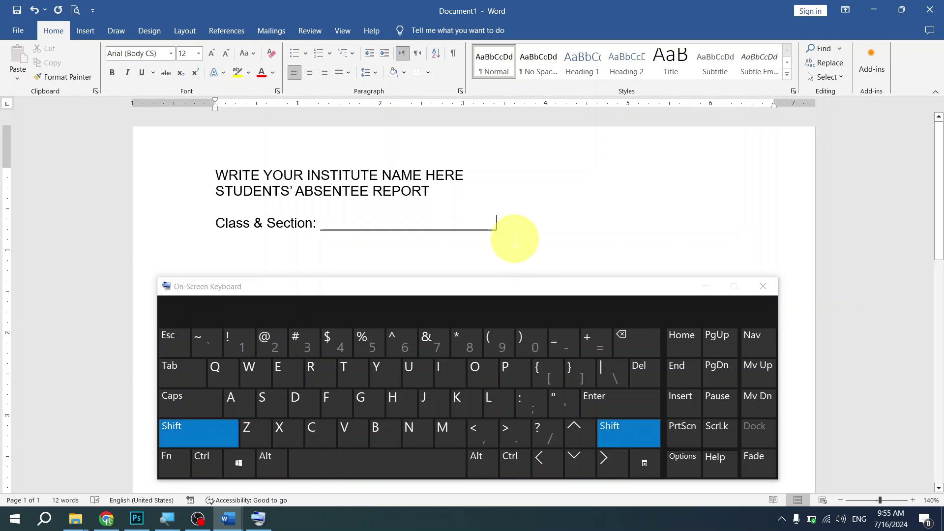
text(______________)
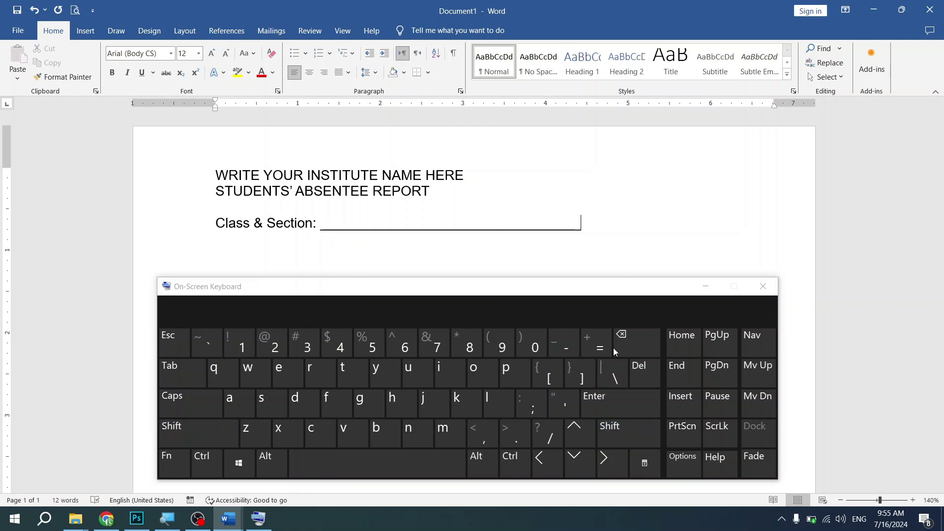
Shorten the Class & Section blank to about 2.5 inches and minimize the On-Screen Keyboard.
key(BackSpace)
key(BackSpace)
key(BackSpace)
key(BackSpace)
key(BackSpace)
key(BackSpace)
key(BackSpace)
key(BackSpace)
key(BackSpace)
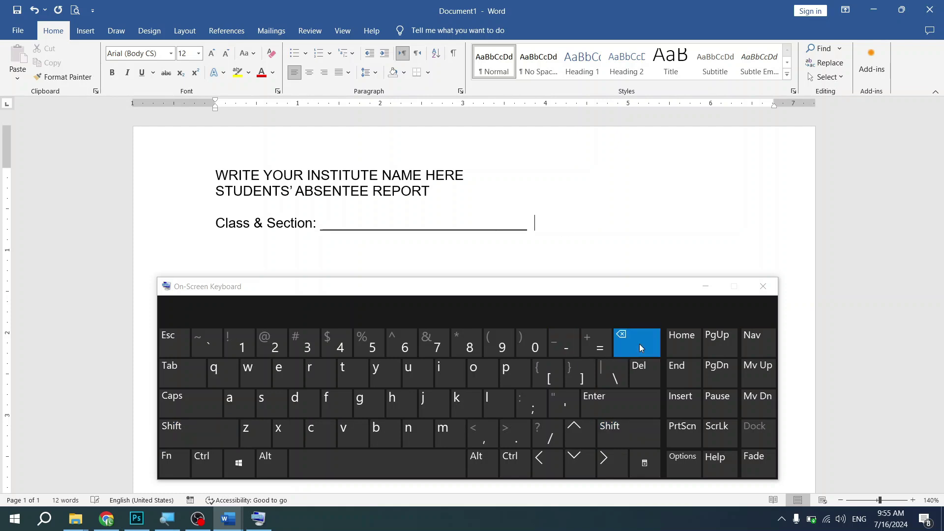
key(shift)
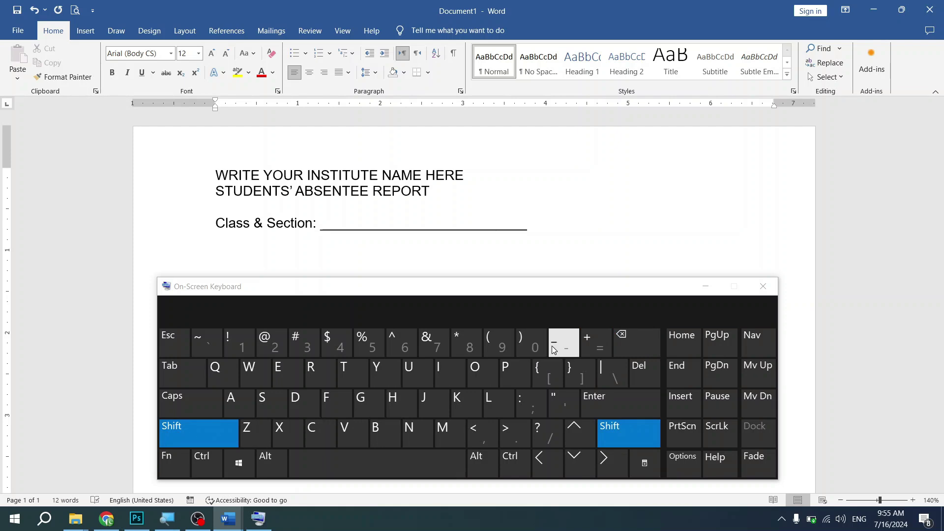
click(511, 254)
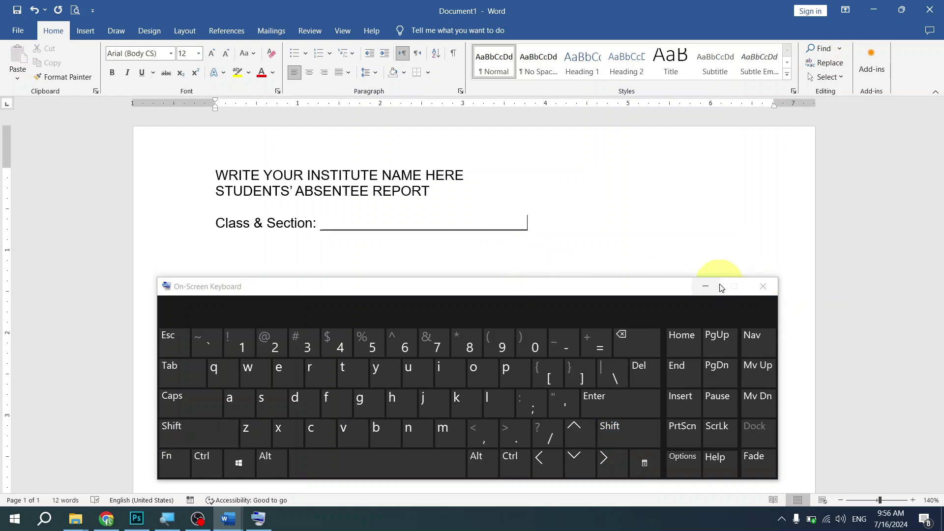
click(706, 286)
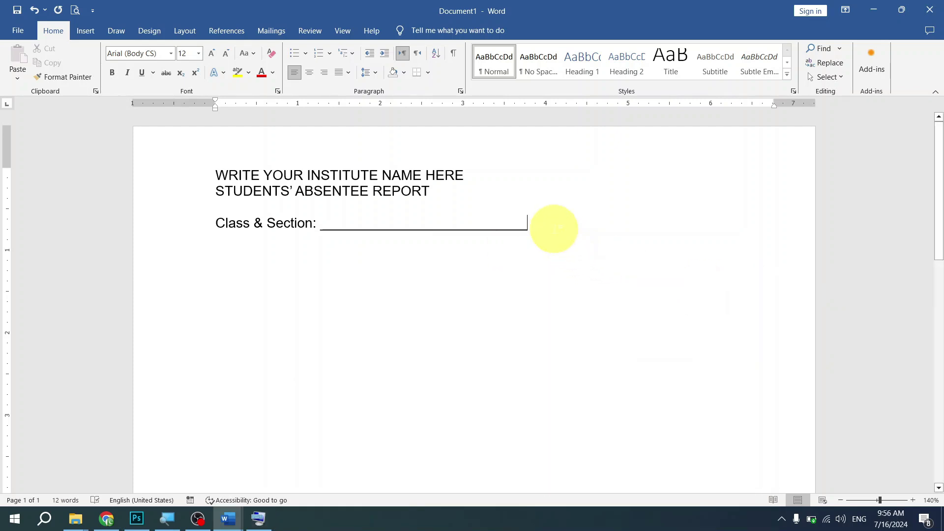
Shorten the Class & Section underscore blank to about 1.5 inches.
key(BackSpace)
key(BackSpace)
key(BackSpace)
key(BackSpace)
key(BackSpace)
key(BackSpace)
key(BackSpace)
key(BackSpace)
key(BackSpace)
key(BackSpace)
key(BackSpace)
key(BackSpace)
key(BackSpace)
key(BackSpace)
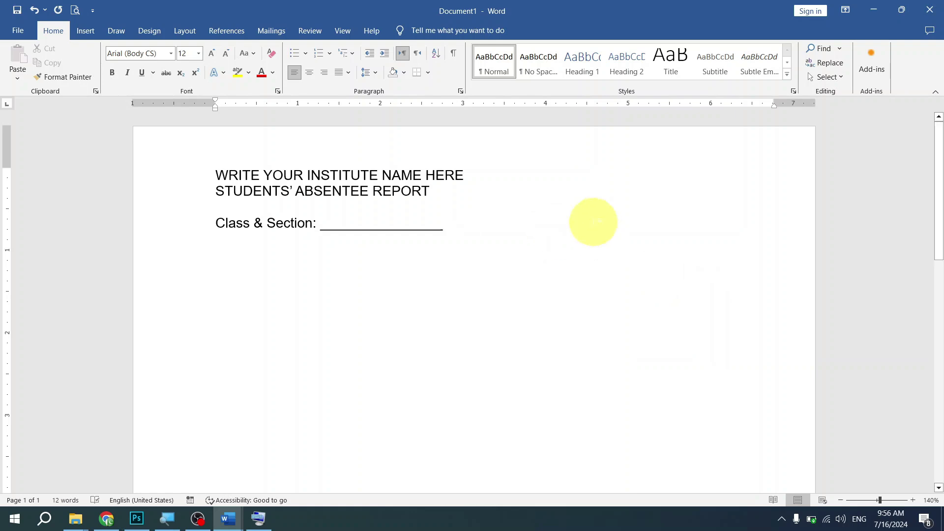
Bring back the On-Screen Keyboard and add a tabbed "Month:" field with an underscore blank about 1.1 inches long on the Class & Section line.
key(alt+Tab)
key(Tab)
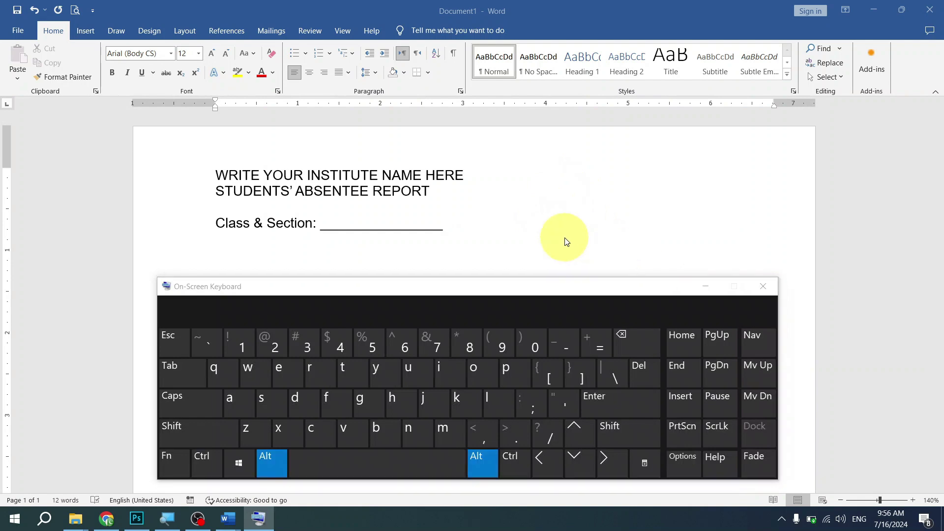
key(alt+Tab)
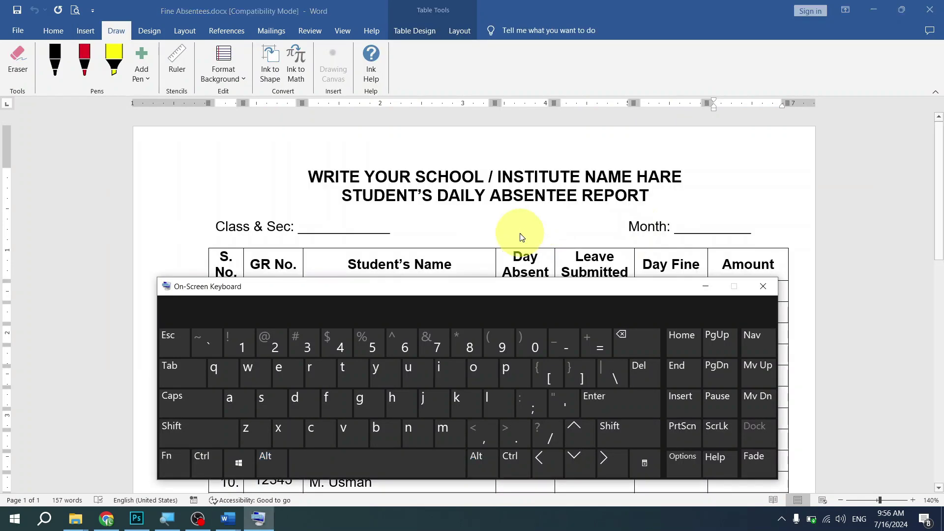
key(alt+Tab)
key(alt+Tab)
key(Tab)
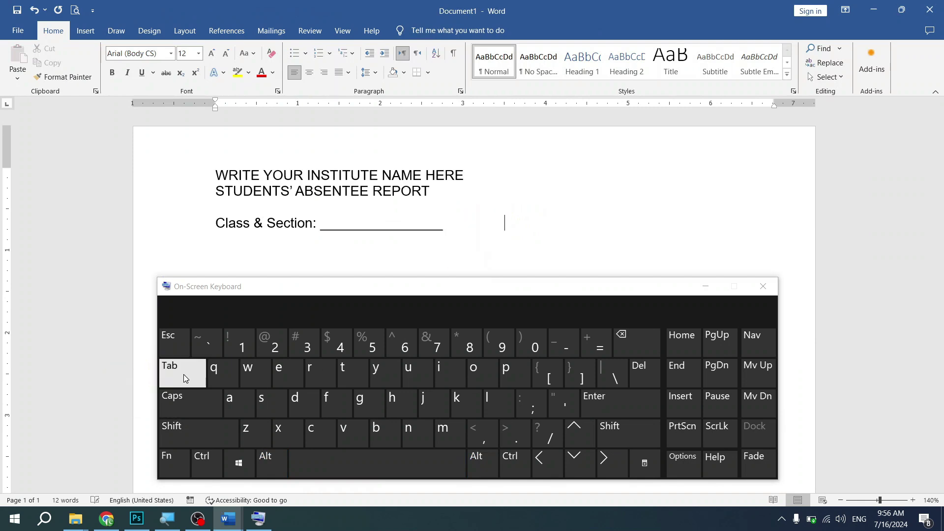
text(Month: ____)
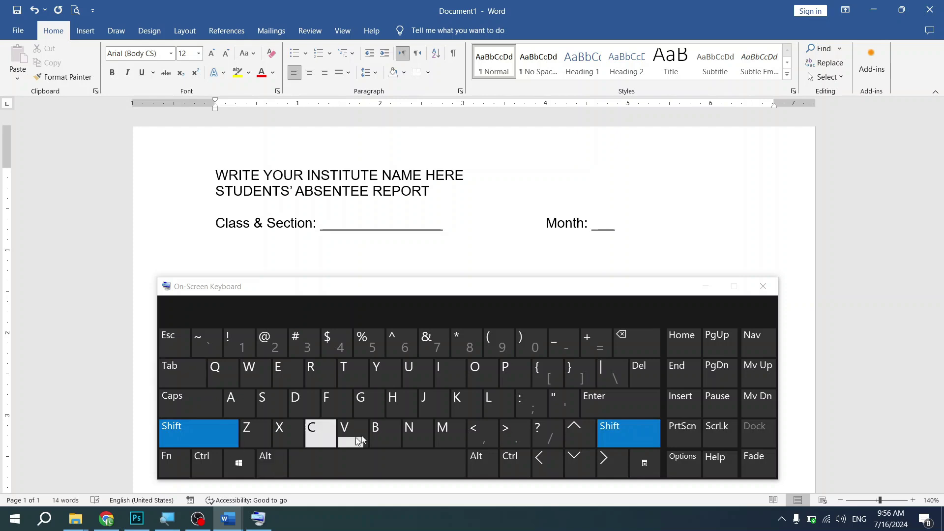
text(_______)
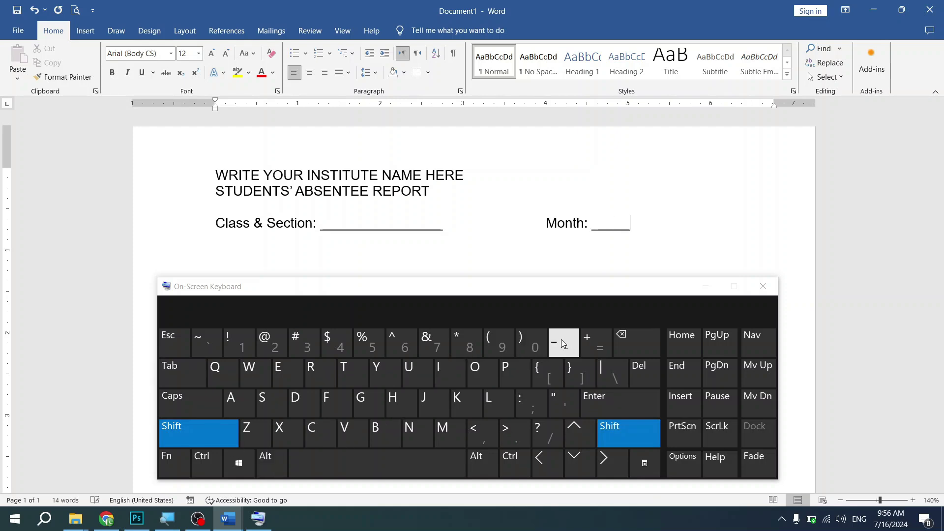
text(_)
Shift the Month field along its line to the 5-inch mark with tabs and minimize the On-Screen Keyboard.
click(178, 370)
click(178, 370)
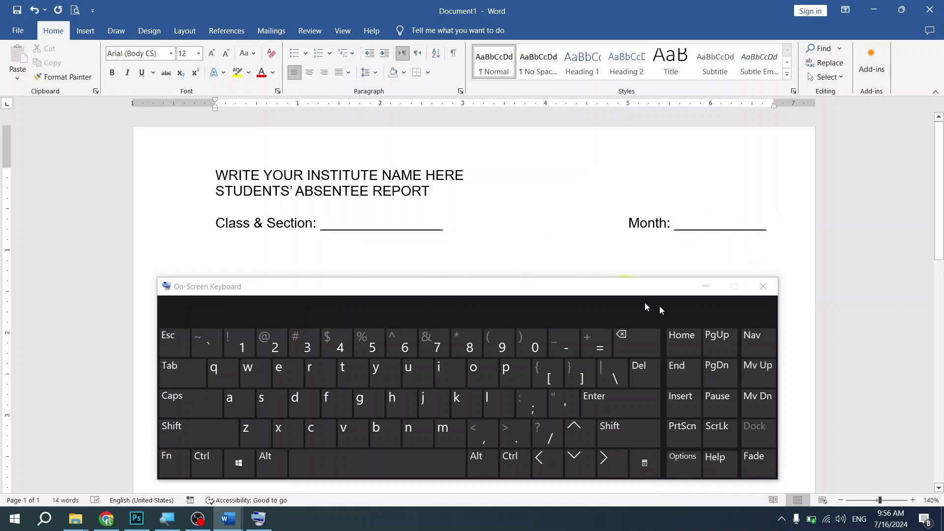
click(701, 290)
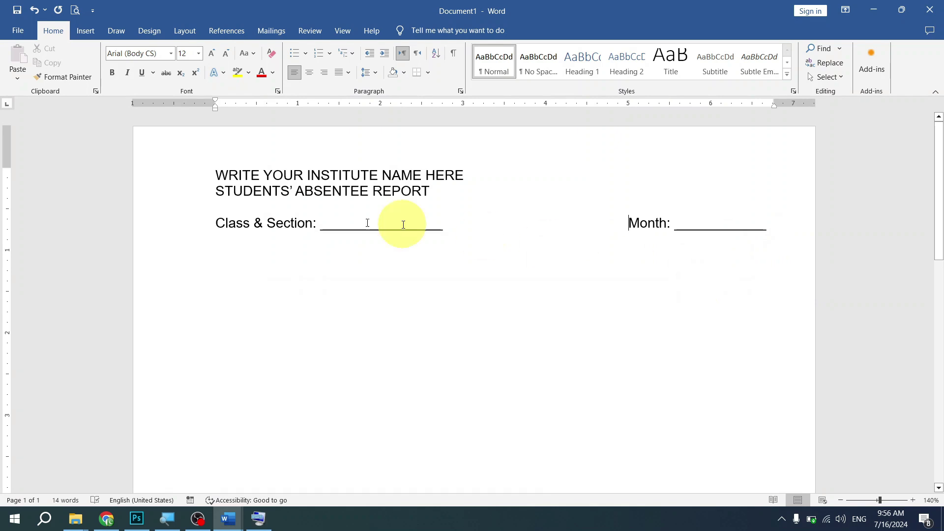
Format the two heading lines as 14 pt bold and center them.
drag(141, 187, 143, 185)
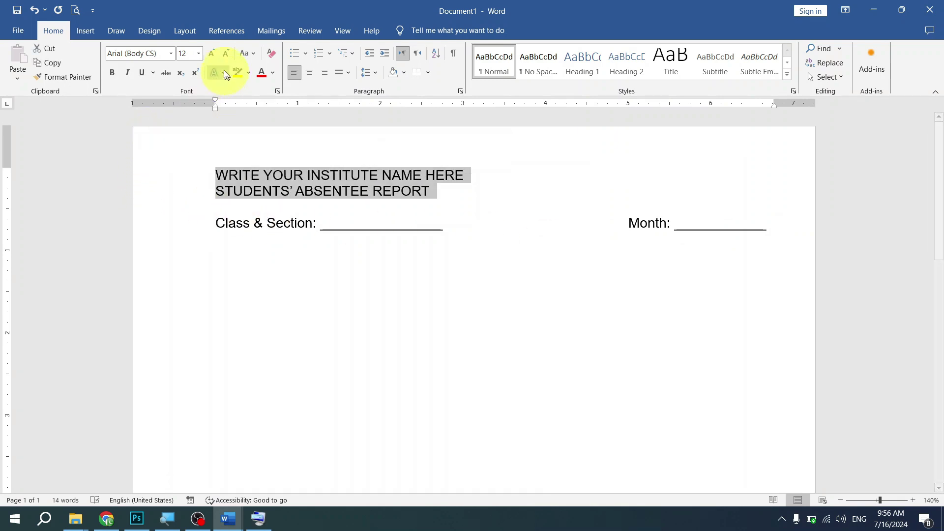
click(199, 54)
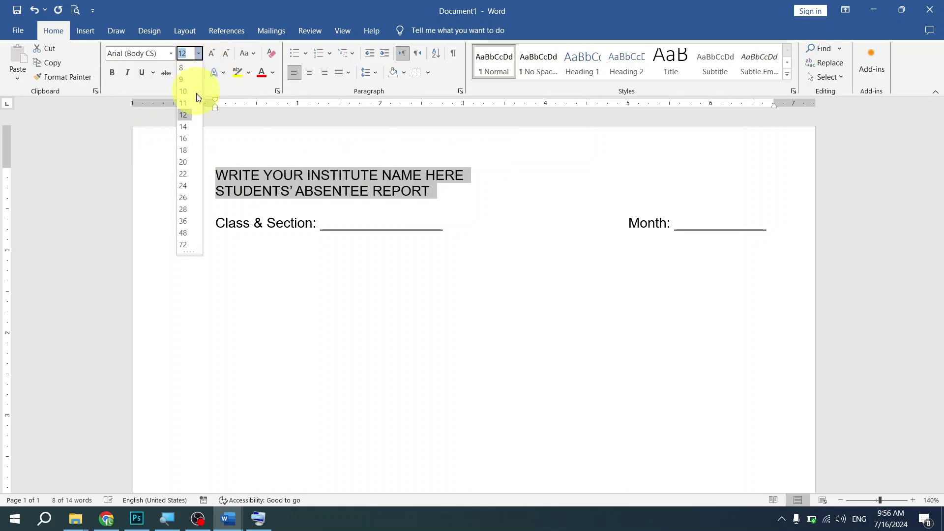
click(185, 126)
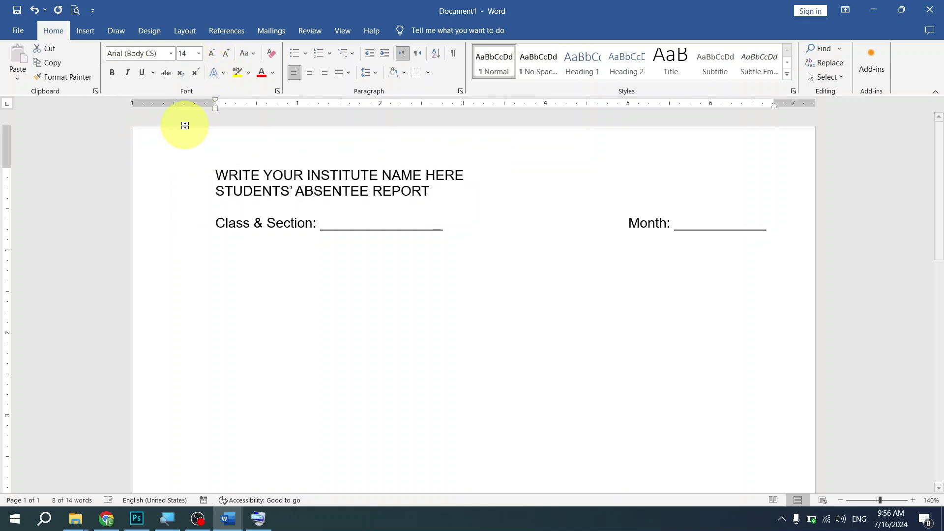
click(113, 74)
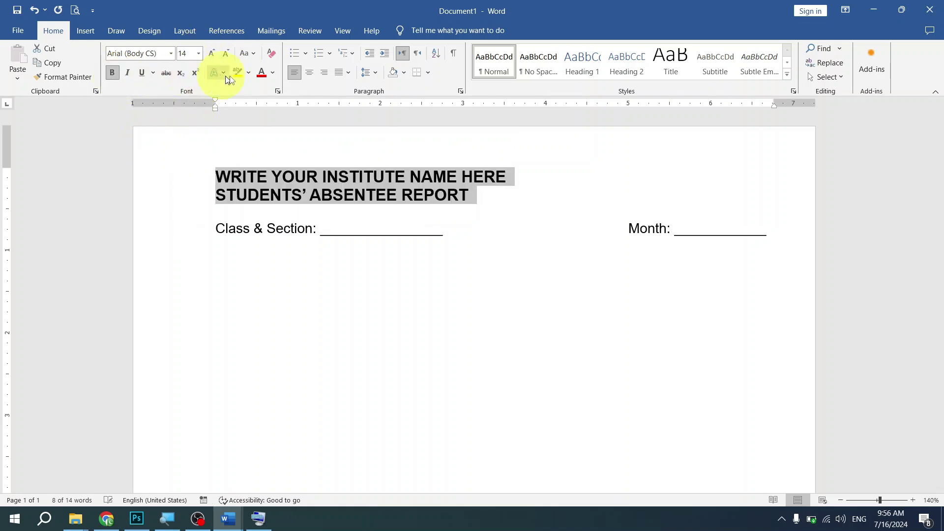
click(309, 73)
click(439, 227)
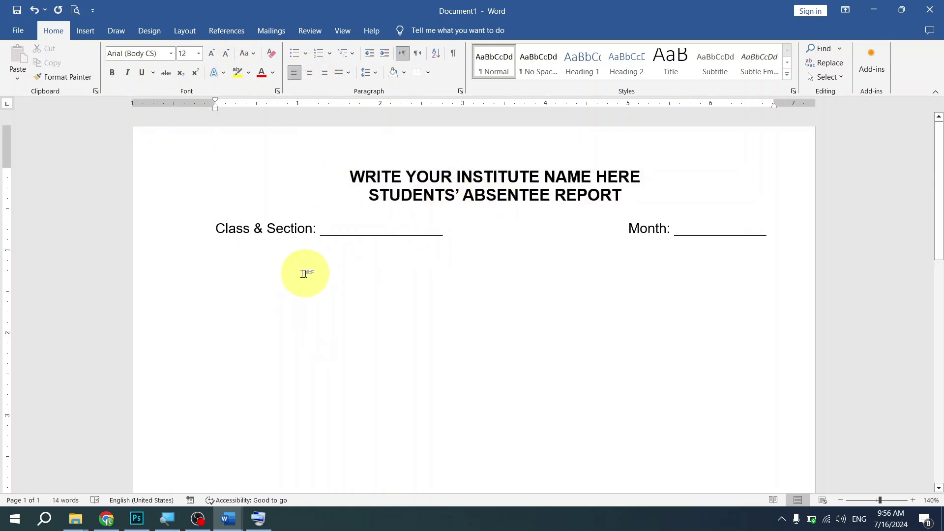
Place the cursor below the Class & Section line, leaving an empty line between, and close the On-Screen Keyboard.
click(269, 266)
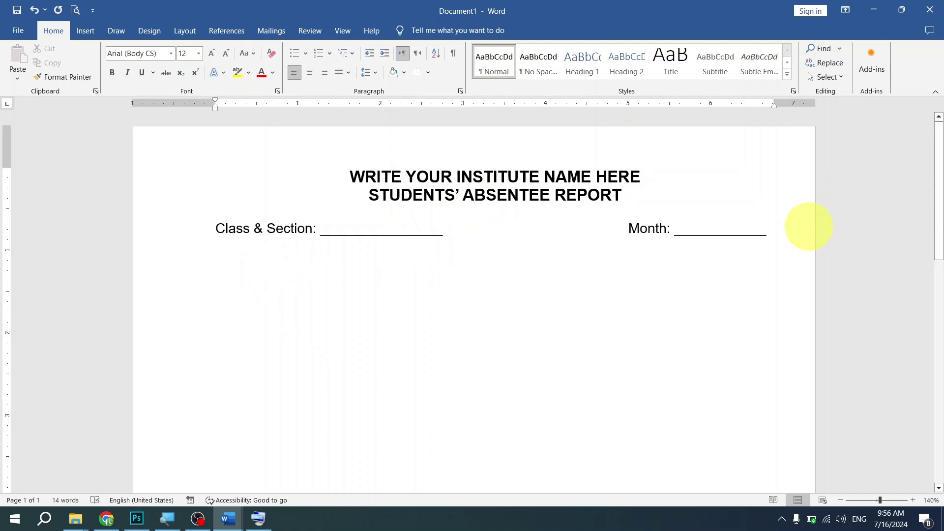
key(alt)
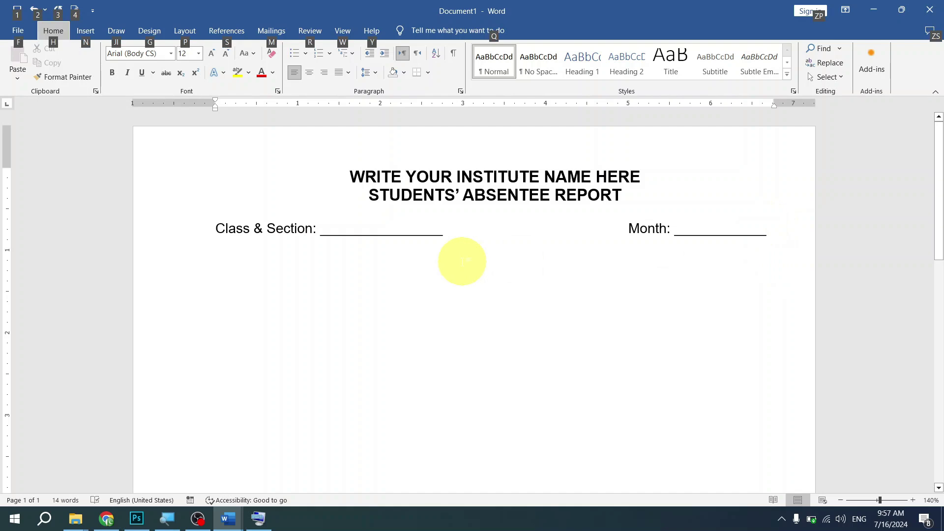
key(ctrl+super+o)
key(alt+Tab)
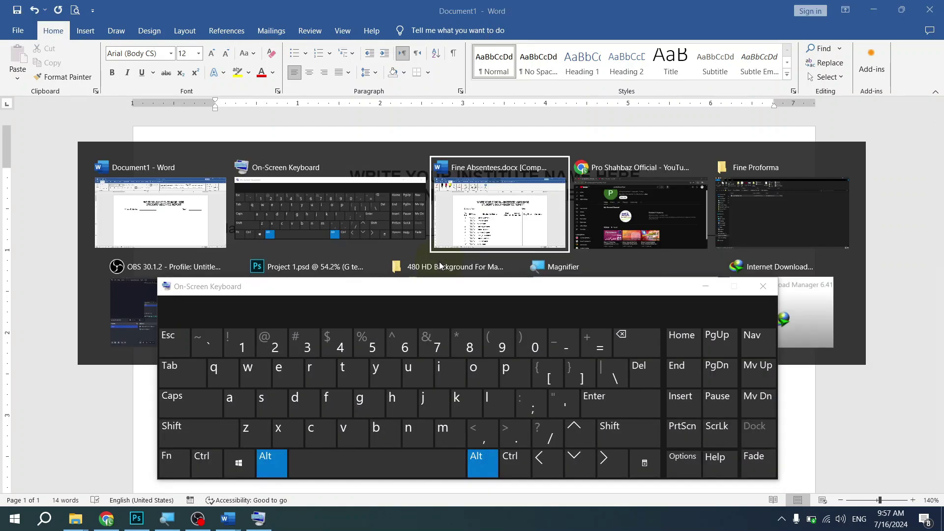
key(alt+Tab)
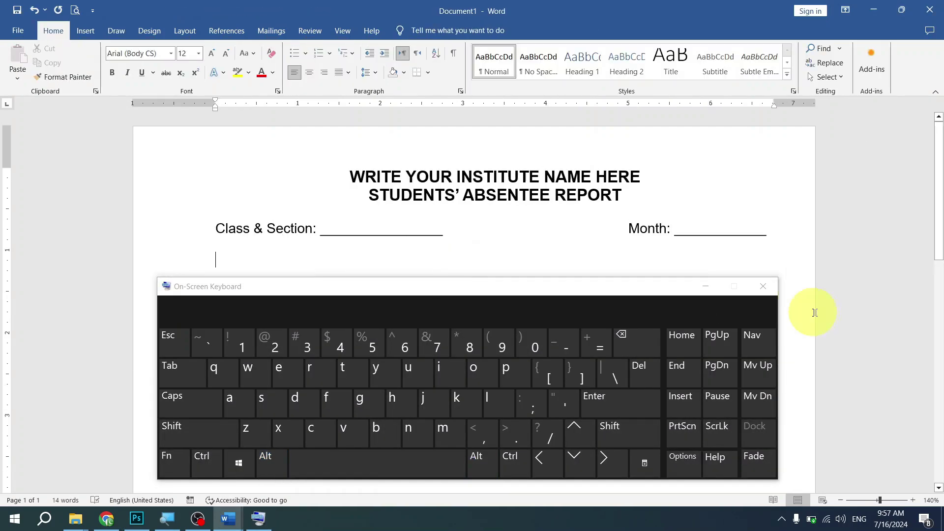
click(763, 286)
Check the row and column layout of the sample table in Fine Absentees.docx and return to the new document.
key(alt+Tab)
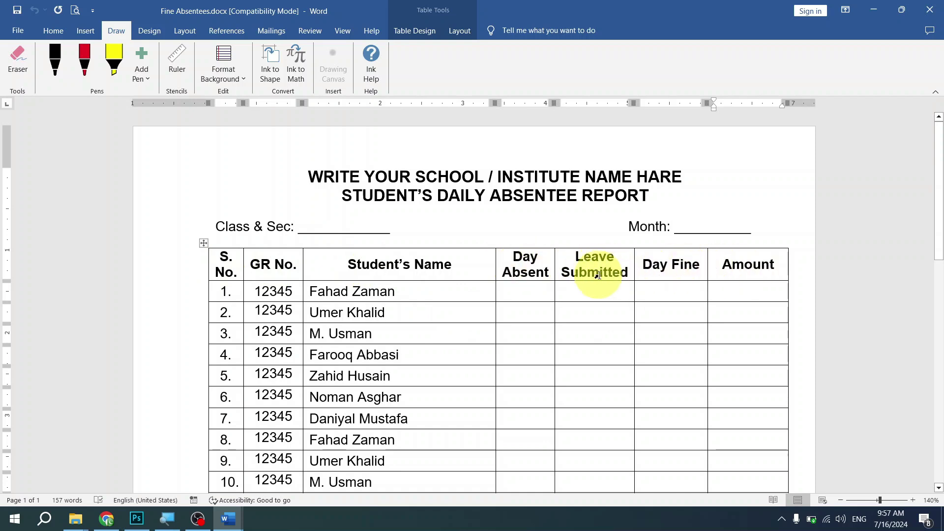
scroll(433, 295, down, 10)
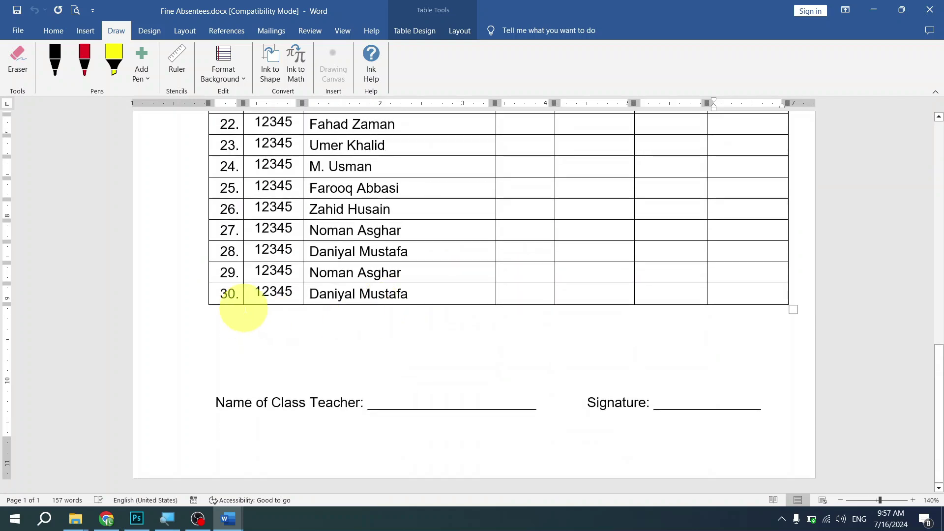
key(alt+Tab)
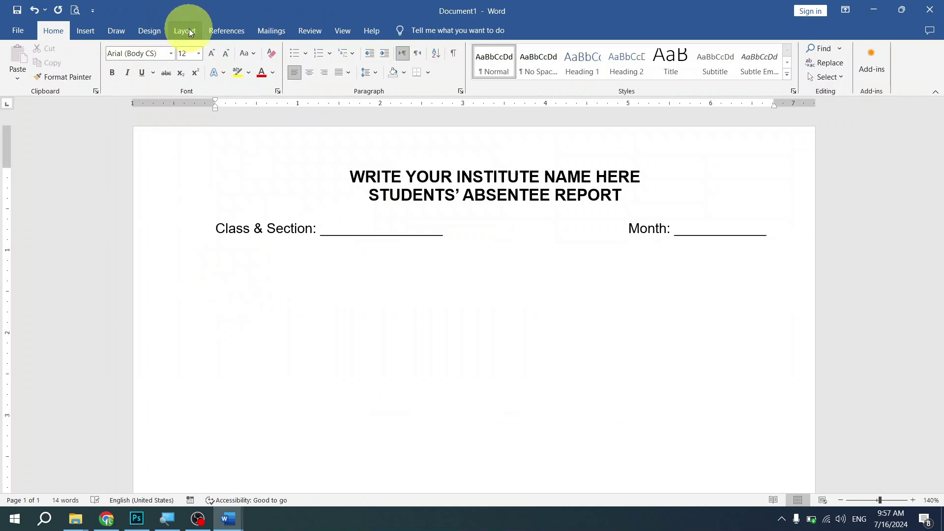
click(93, 29)
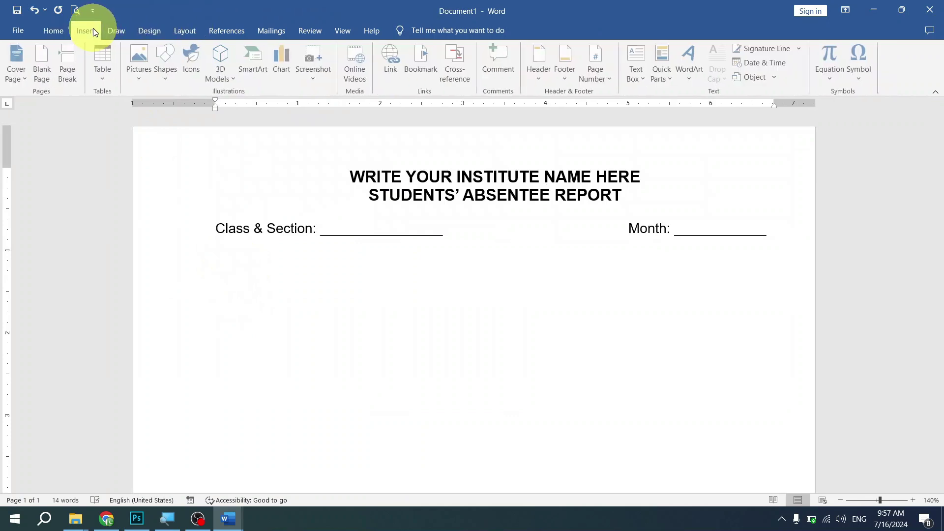
click(100, 83)
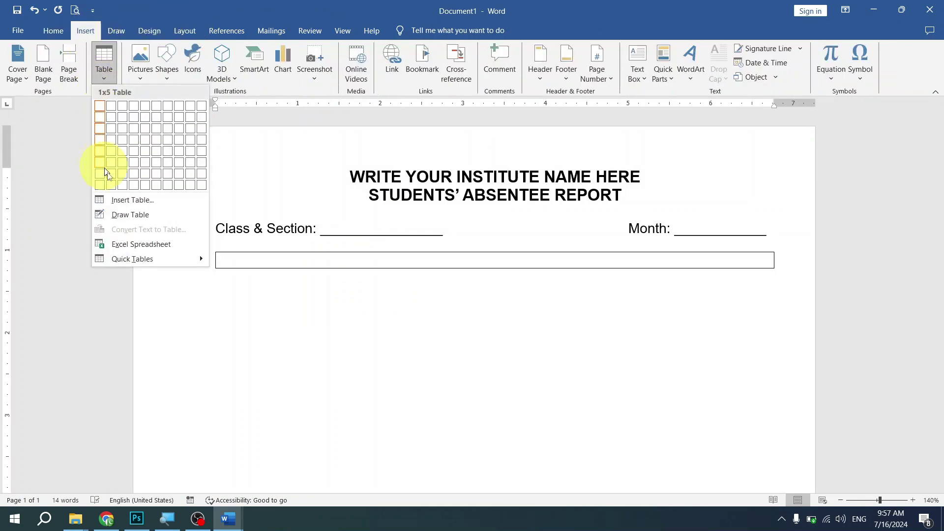
click(134, 200)
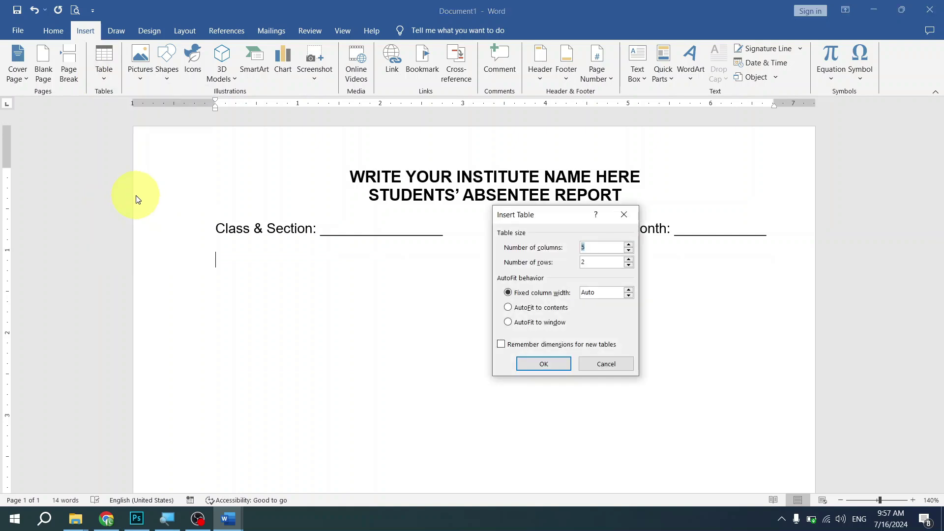
key(alt+Tab)
key(Tab)
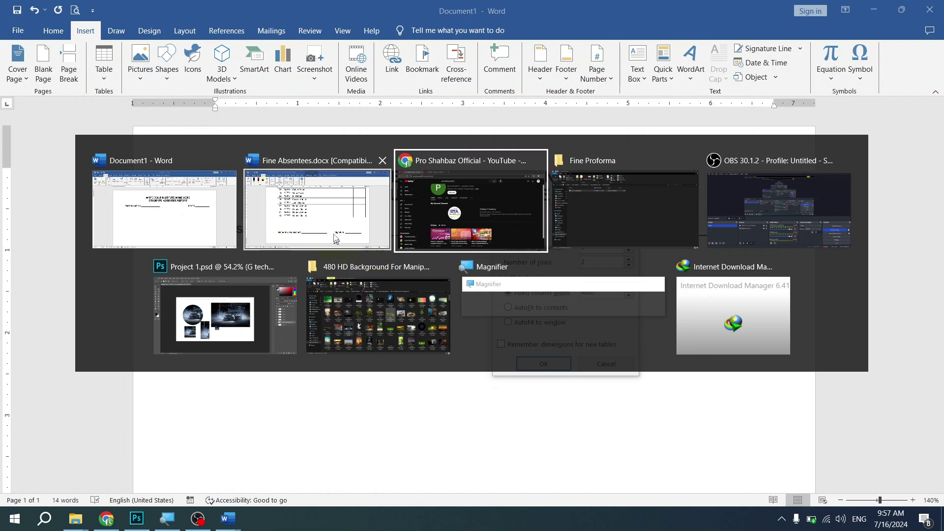
key(Escape)
key(Escape)
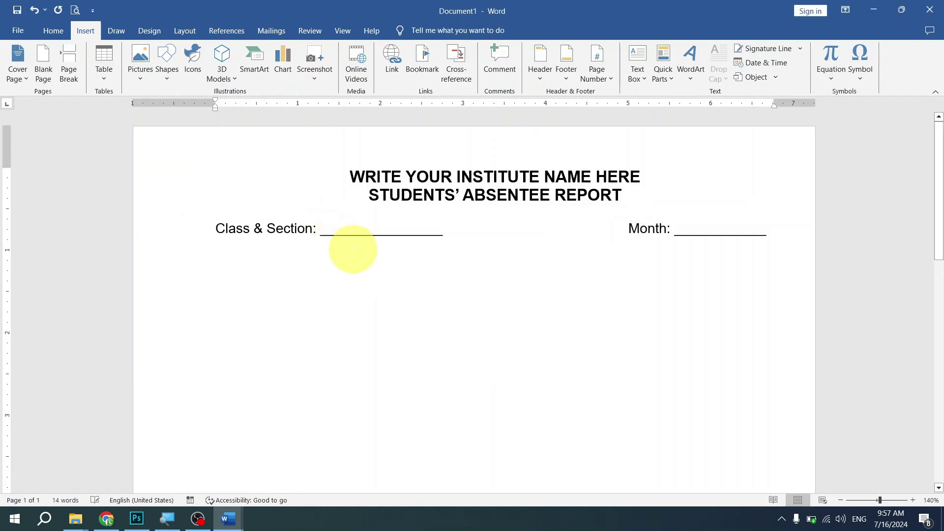
Insert a table with 7 columns and 31 rows below the Class & Section line.
key(alt+Tab)
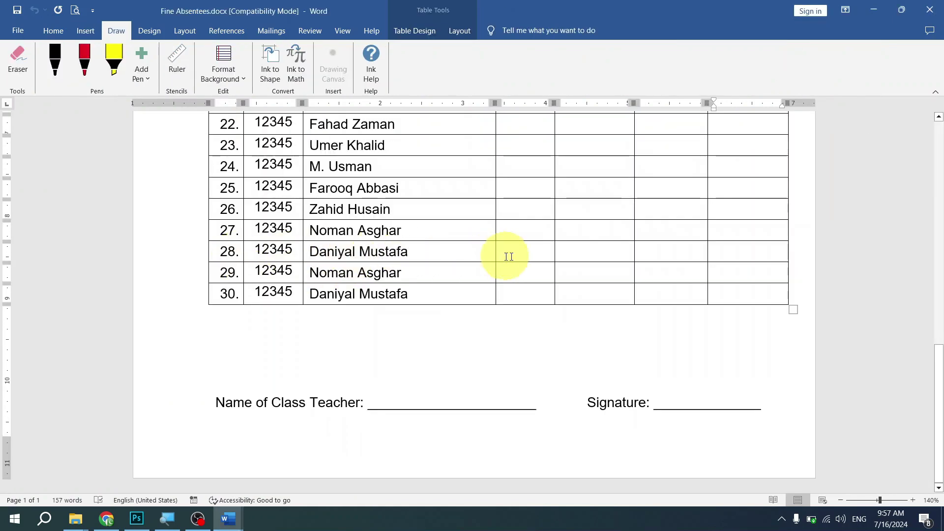
key(alt+Tab)
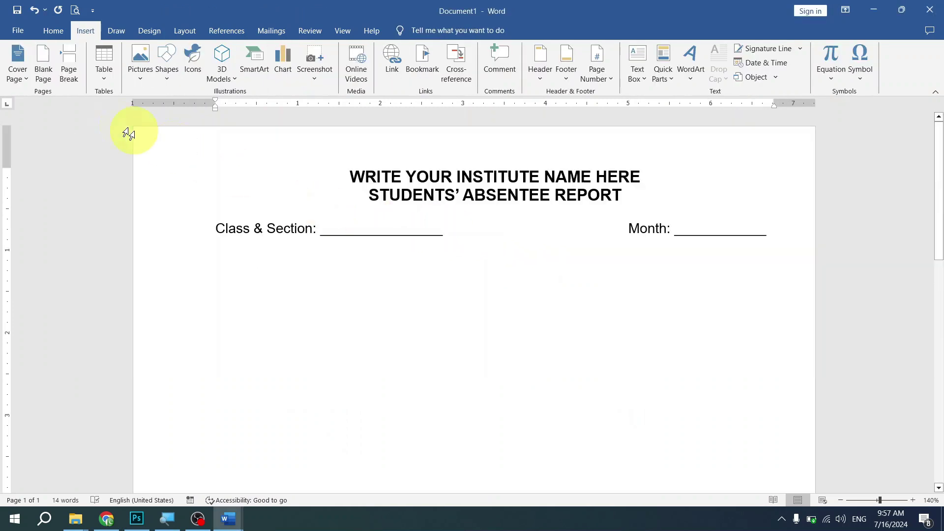
click(103, 80)
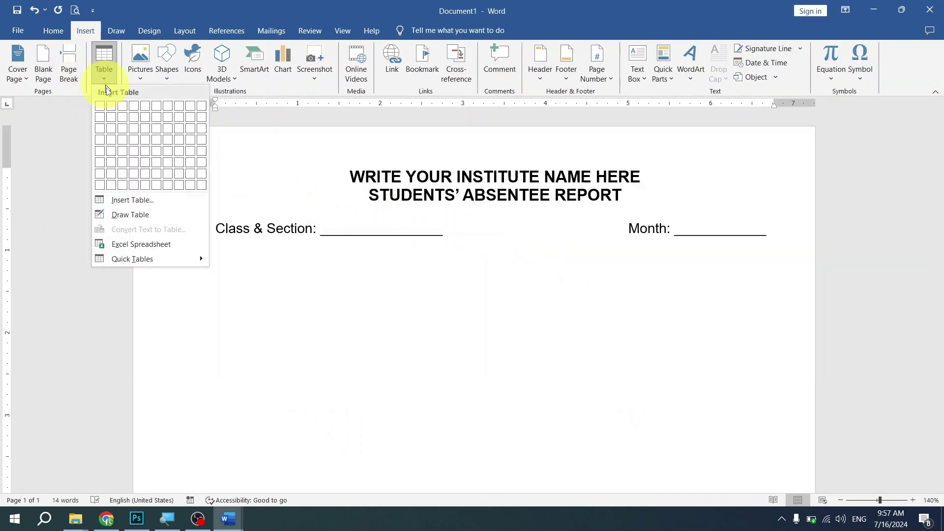
click(180, 198)
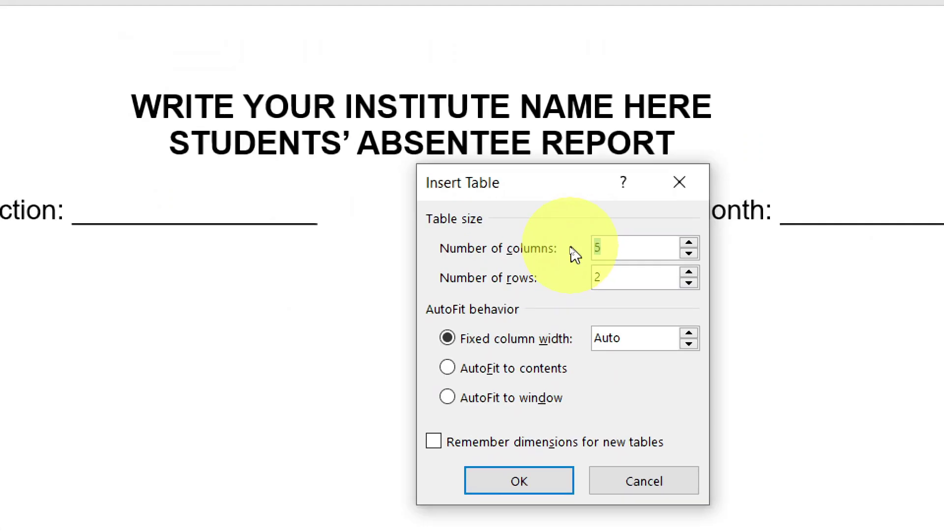
text(7)
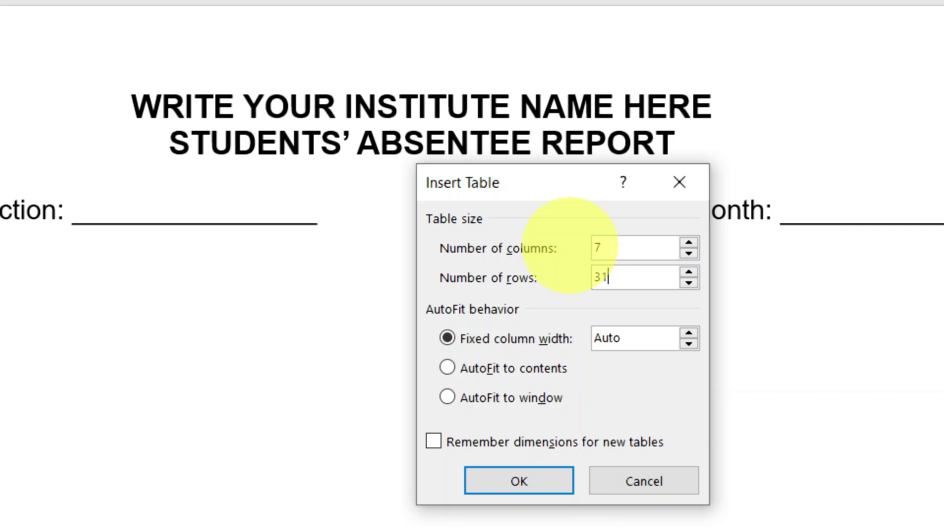
click(521, 479)
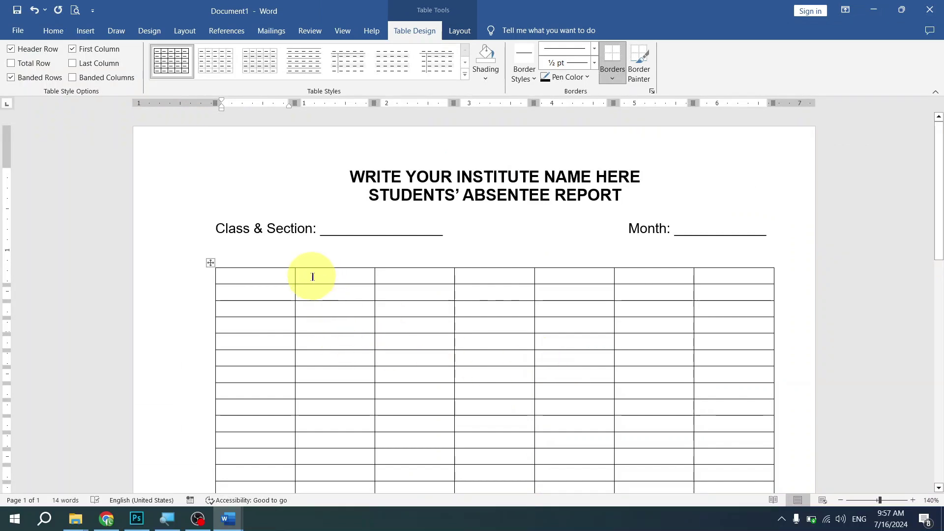
Check the header row of the sample in Fine Absentees.docx, and enter S. No, GR No and Student Name in the new table's first three header cells.
key(alt+Tab)
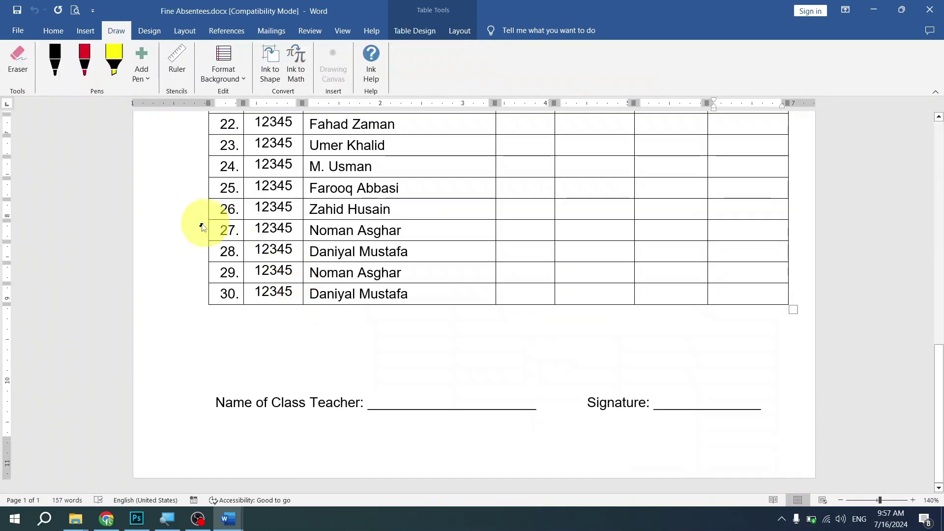
scroll(246, 246, up, 10)
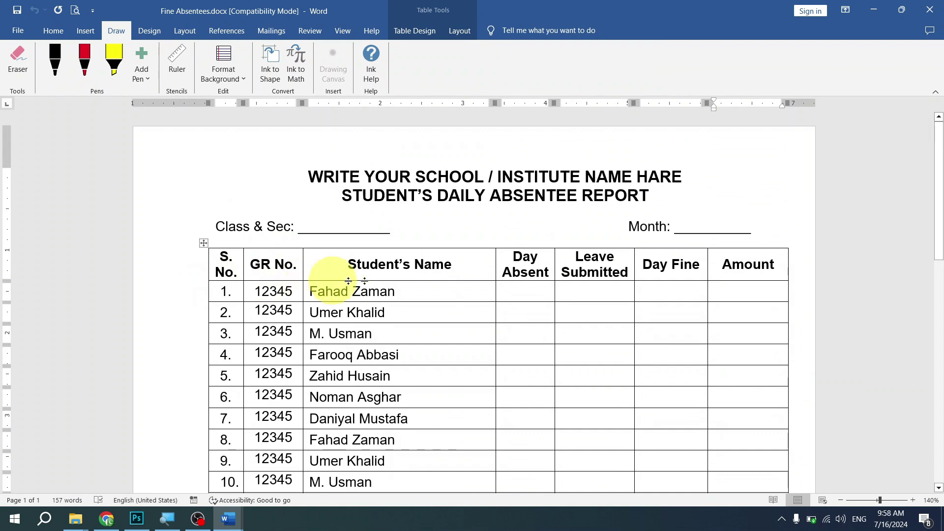
key(alt+Tab)
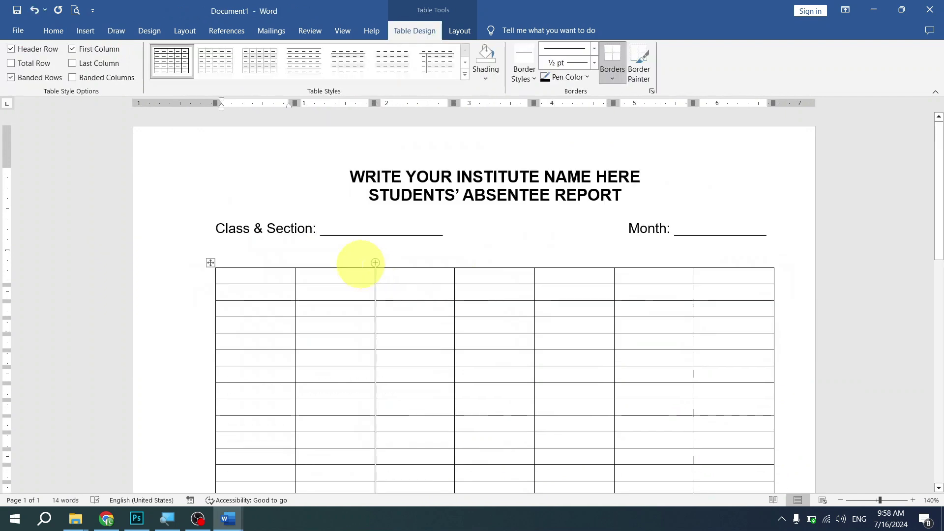
text(S.)
key(Tab)
text(GR No)
key(Tab)
text(Student Name)
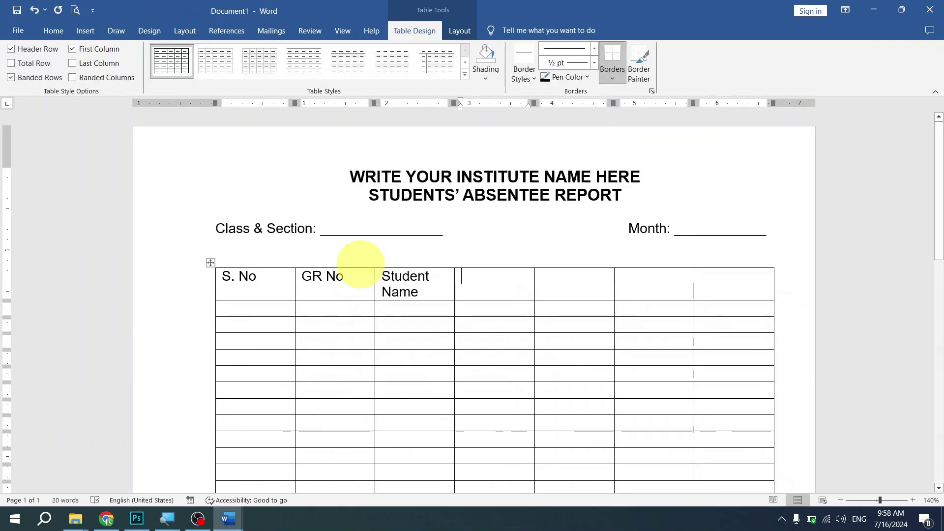
Enter Day Absent and Leave Submitted in the fourth and fifth header cells.
text(Day Abse)
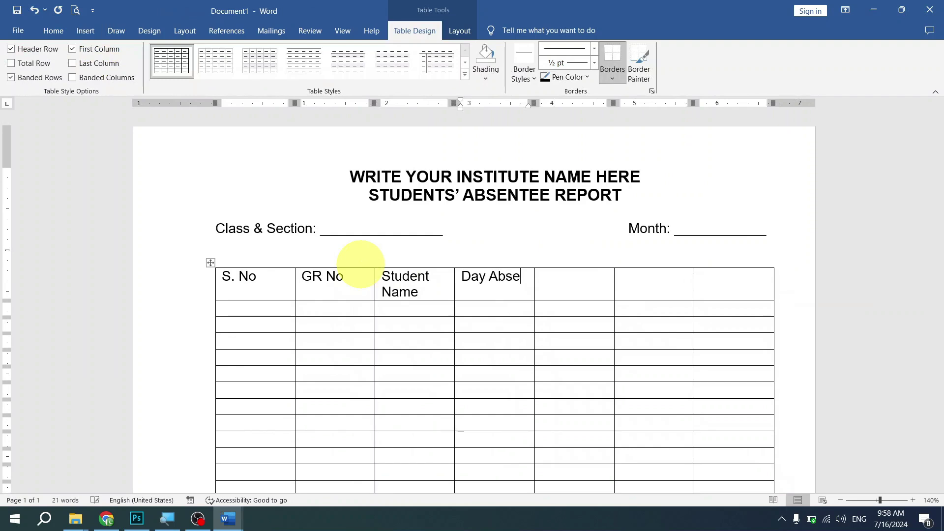
text(nt)
key(Tab)
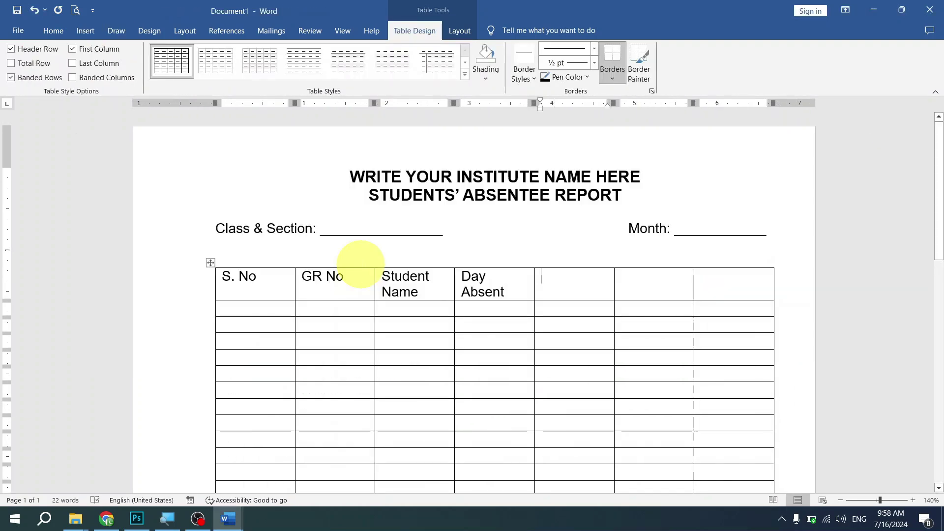
text(Leave Submitted)
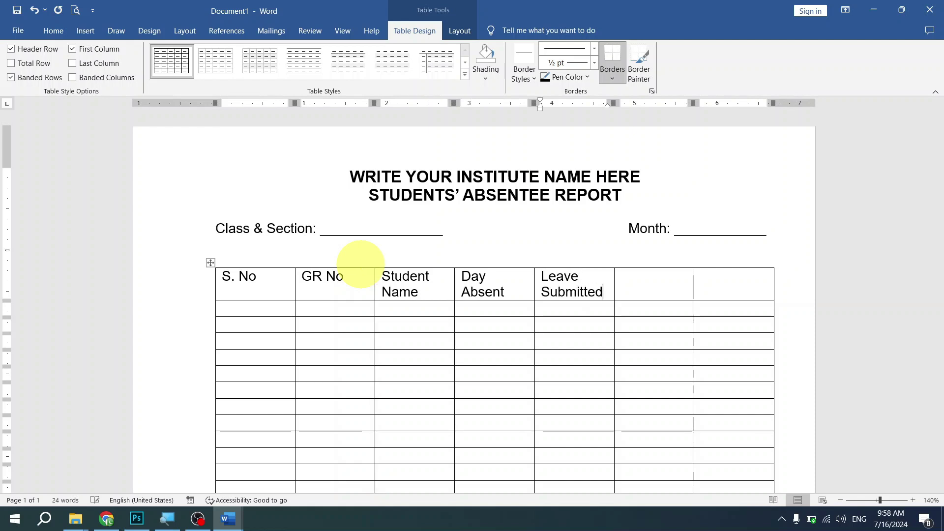
Check the remaining headings in the sample document, and enter Day Fine and Amount in the last two header cells.
key(alt+Tab)
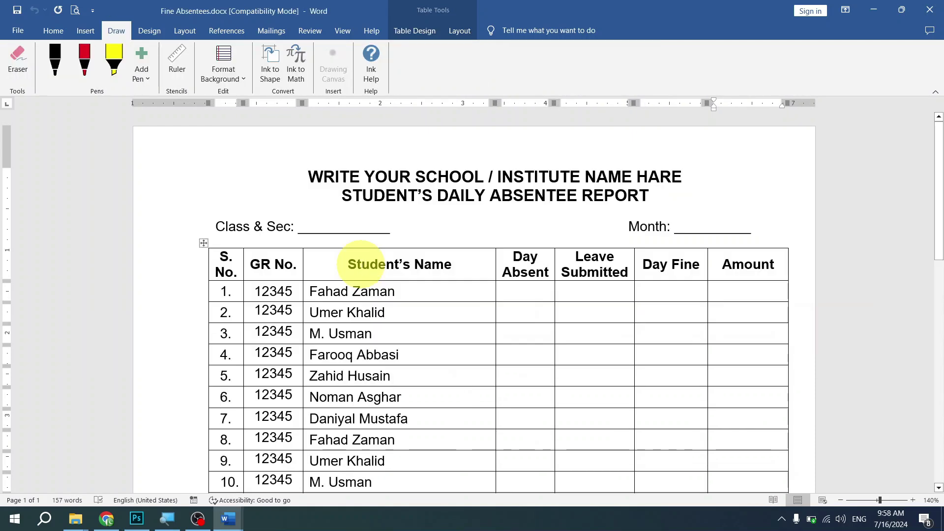
key(alt+Tab)
text(Day)
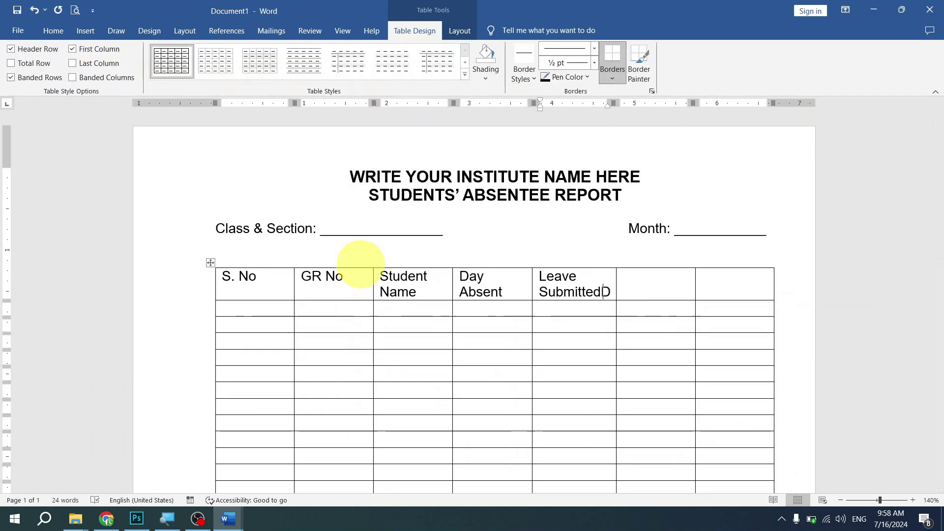
key(BackSpace)
key(BackSpace)
key(BackSpace)
key(BackSpace)
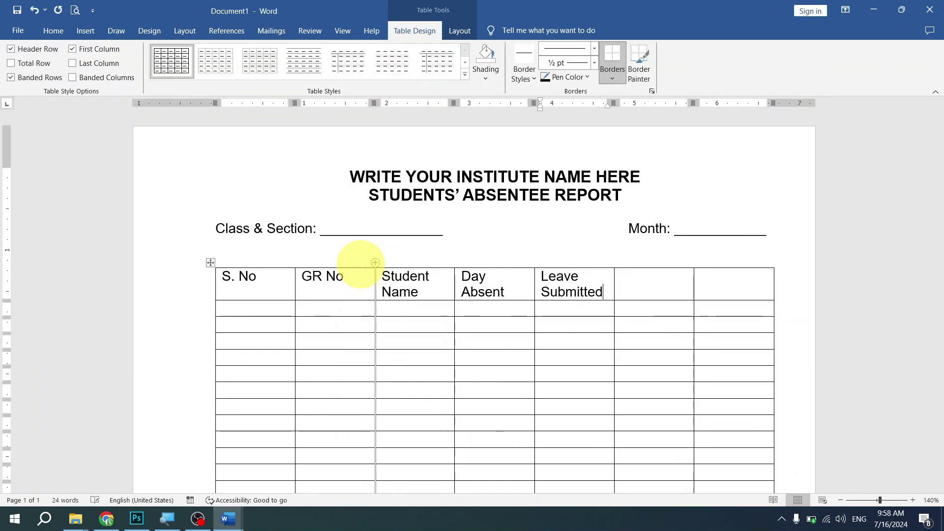
text(Day Fine)
key(Tab)
mouse_move(371, 263)
text(Amount)
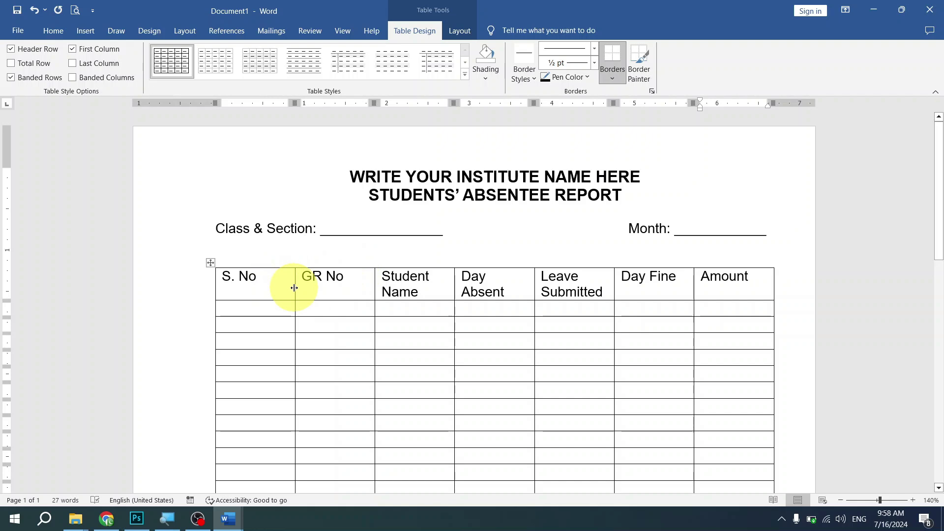
Narrow the S. No, GR No, Amount and Day Fine columns, with the Day Fine heading wrapping onto two lines.
drag(294, 288, 269, 287)
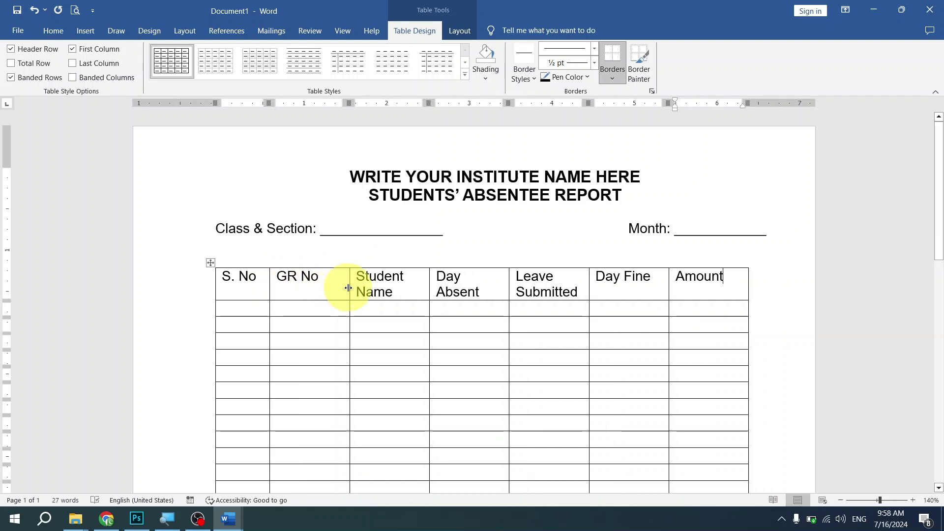
drag(349, 288, 333, 288)
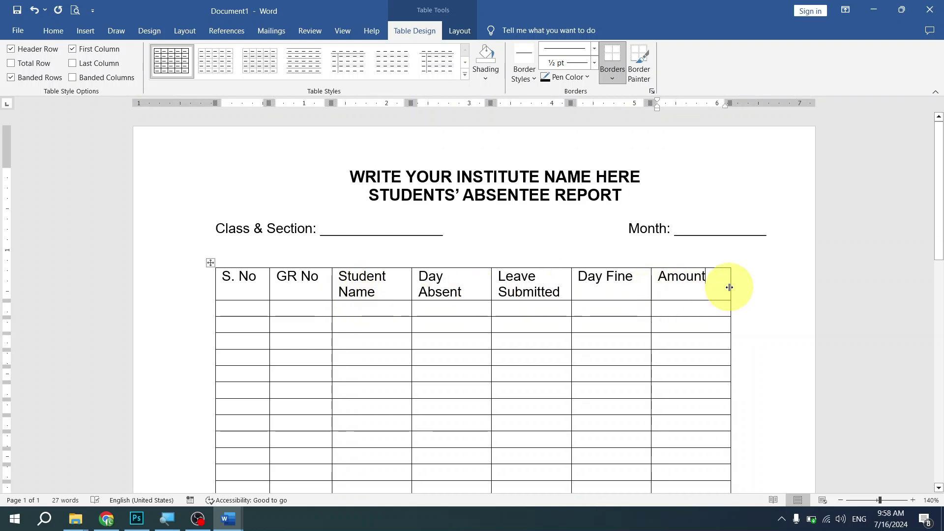
drag(729, 287, 718, 287)
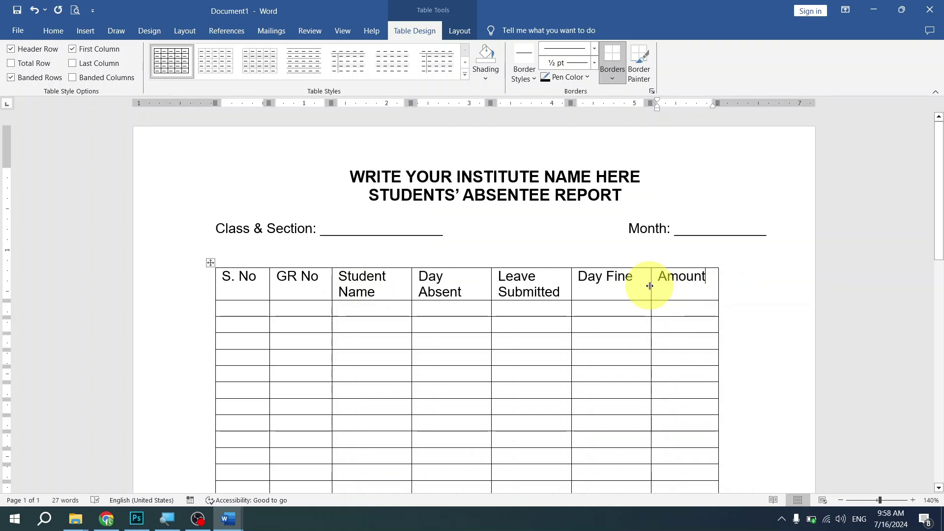
drag(650, 286, 645, 286)
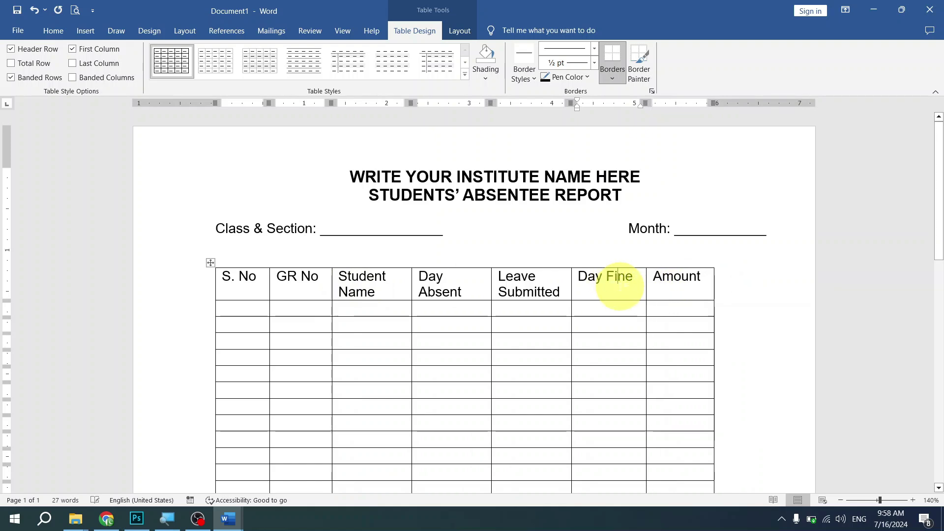
drag(645, 289, 617, 293)
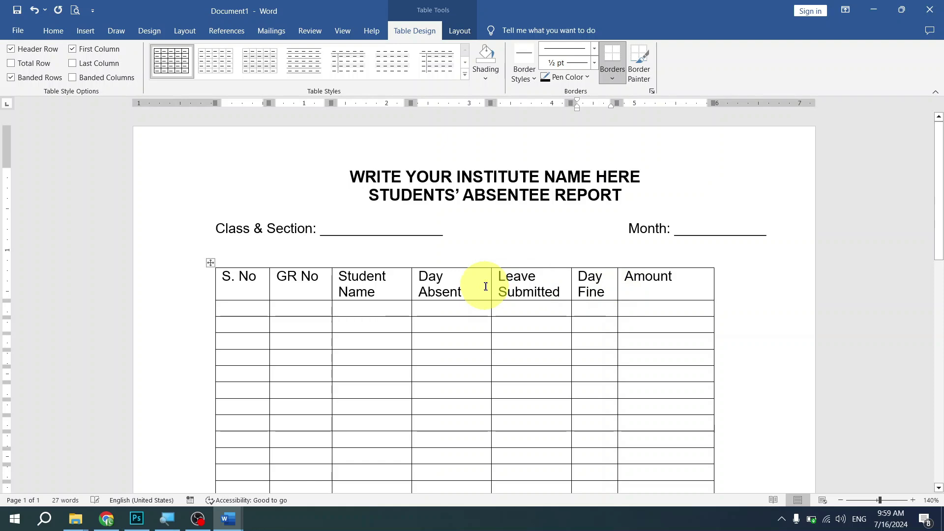
Narrow the Day Absent, Leave Submitted, Day Fine and Amount columns to fit closely around their headings.
drag(490, 289, 462, 290)
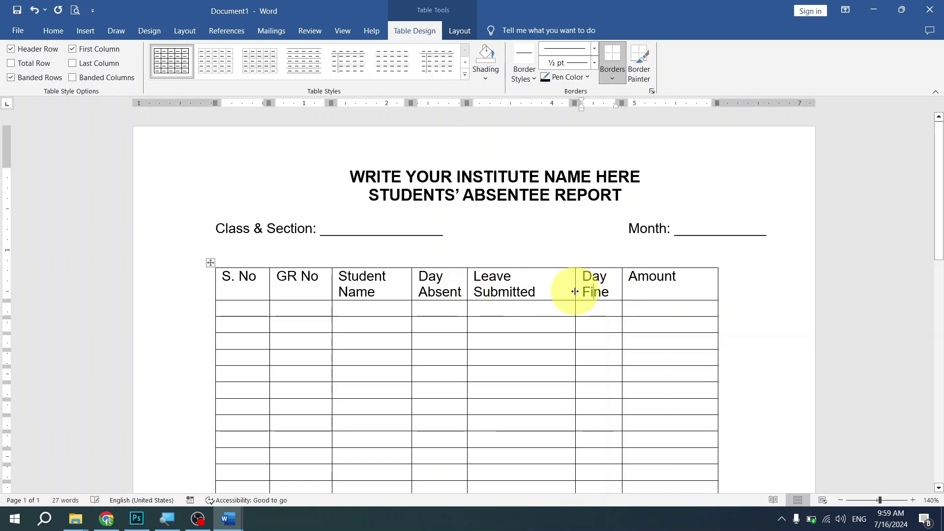
drag(574, 293, 541, 292)
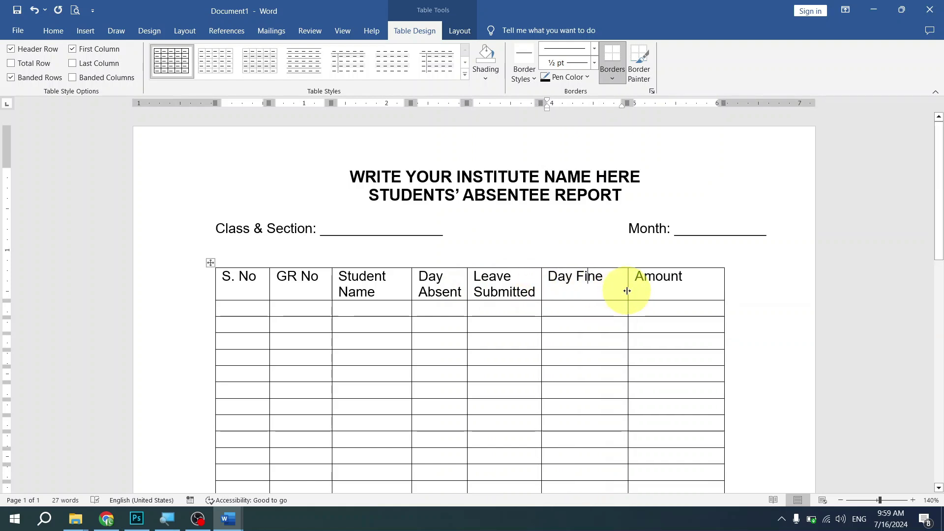
drag(627, 291, 590, 292)
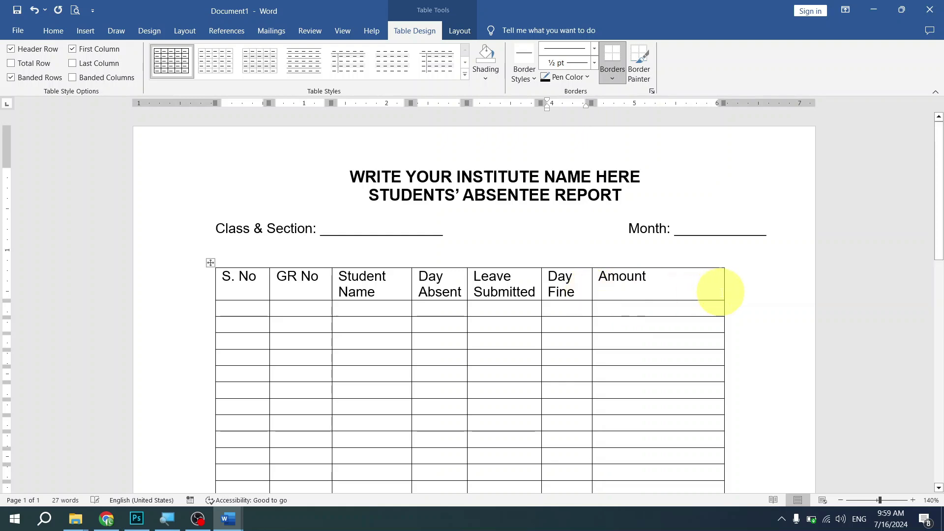
drag(722, 289, 651, 289)
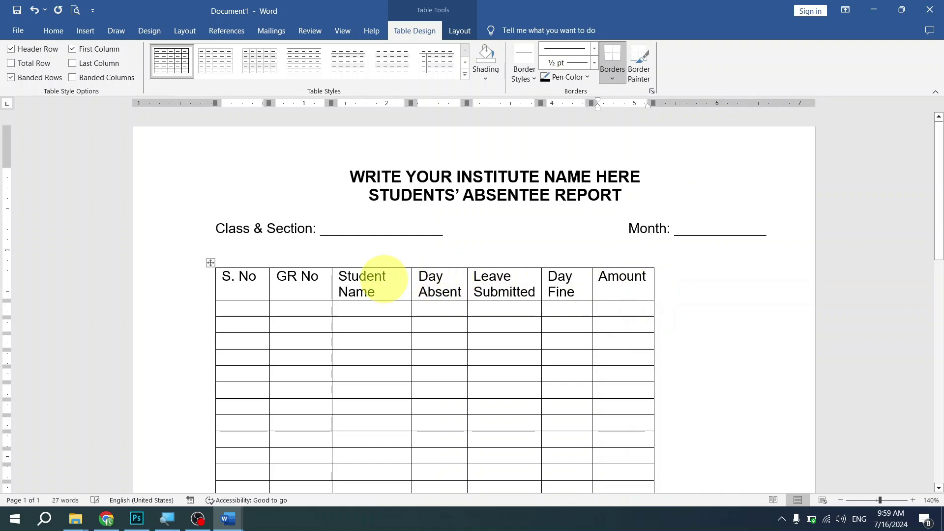
Widen the Student Name column until its heading fits on one line and the table extends to about the end of the Month blank.
click(386, 294)
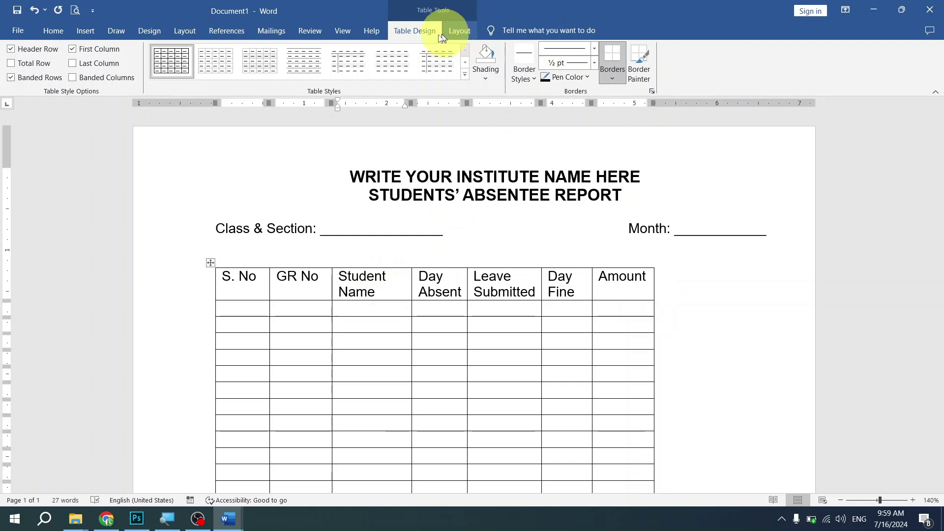
click(459, 32)
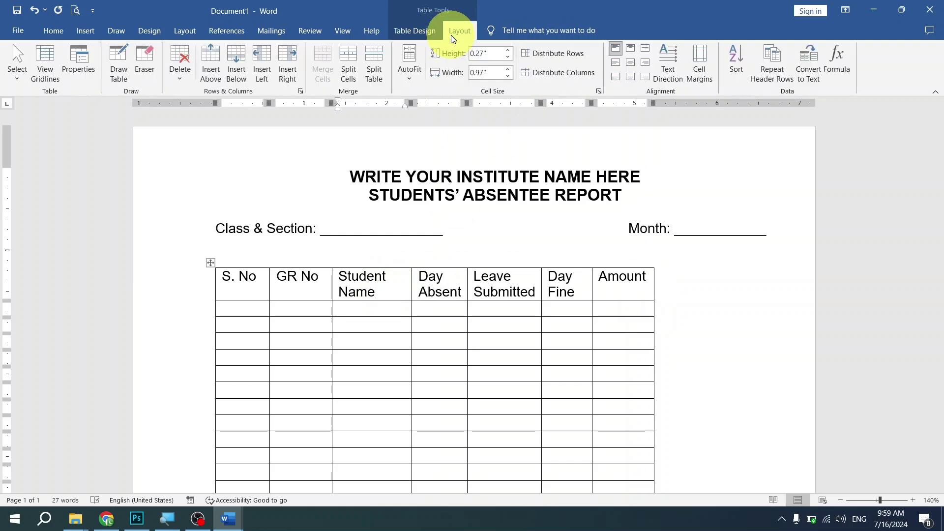
click(509, 73)
click(509, 72)
click(509, 72)
click(508, 72)
click(509, 72)
click(509, 72)
click(508, 72)
click(509, 72)
click(508, 73)
click(509, 72)
click(508, 72)
click(509, 73)
click(508, 72)
click(509, 72)
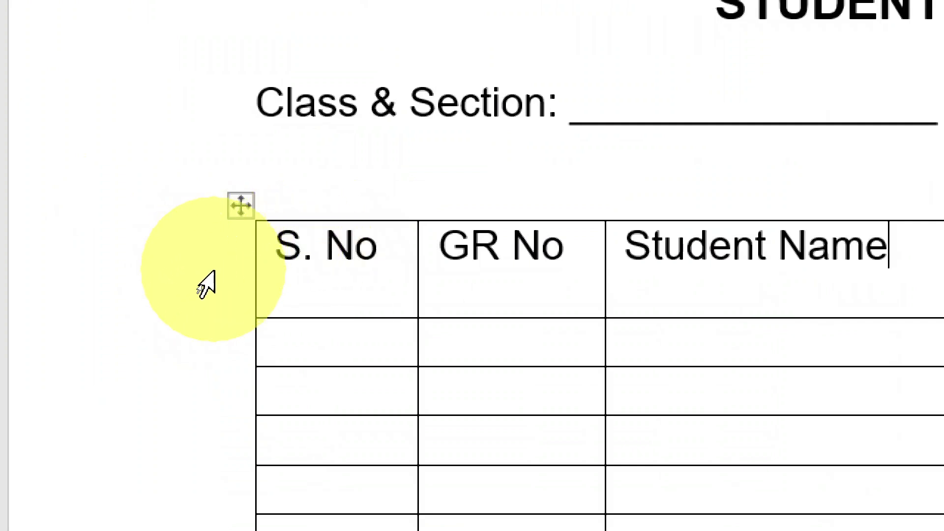
Center the header row text both horizontally and vertically and make it bold.
click(206, 284)
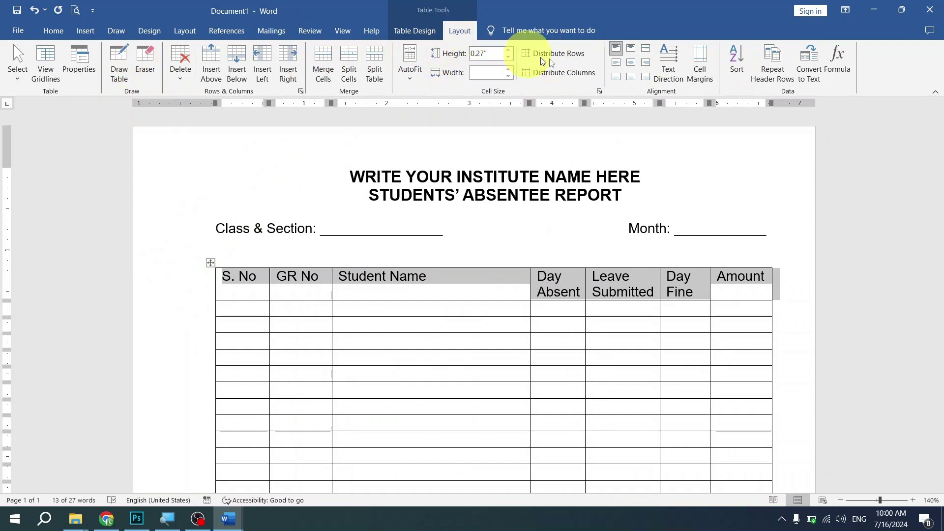
click(629, 66)
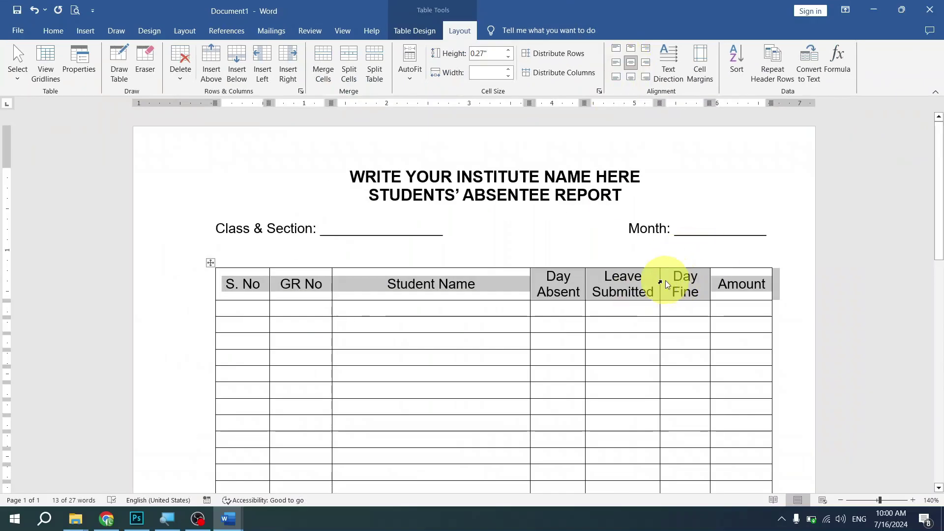
click(54, 30)
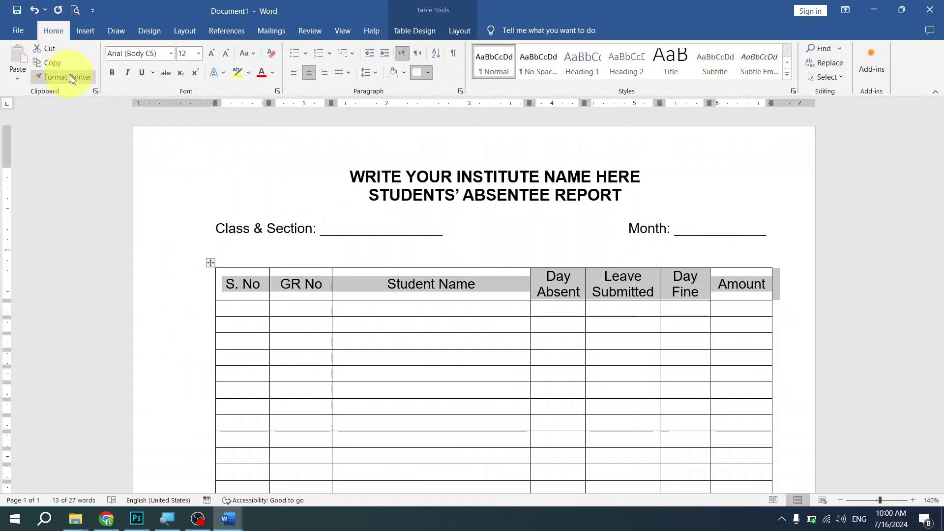
click(111, 74)
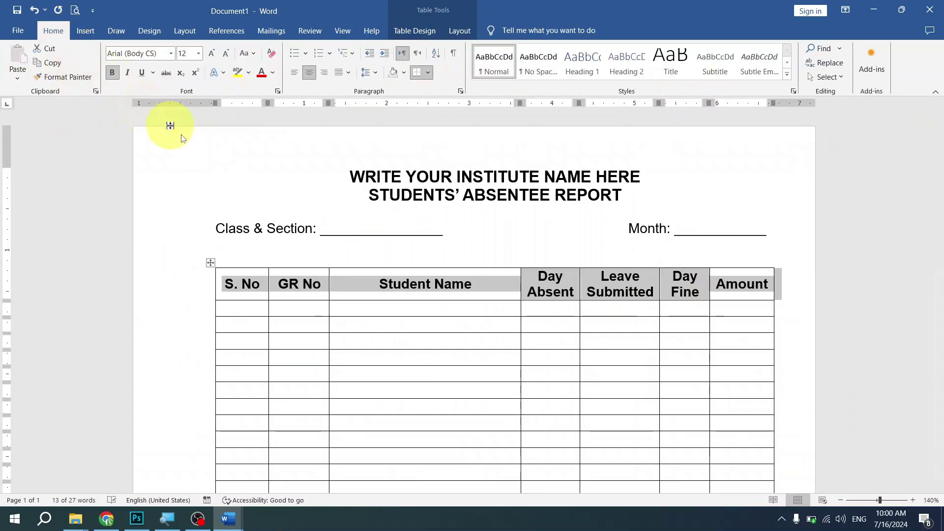
click(587, 313)
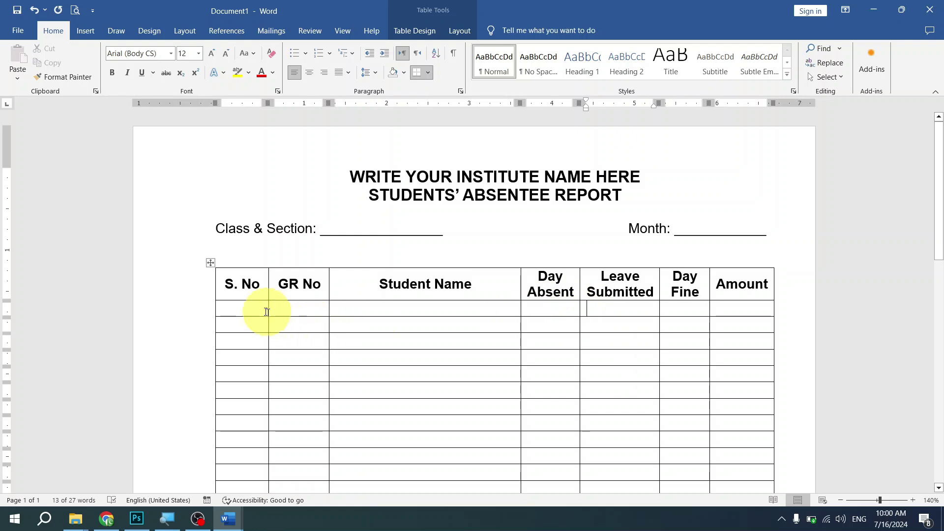
Number the 30 empty cells of the S. No column with the 1., 2., 3. numbering format.
drag(240, 306, 232, 366)
scroll(237, 337, down, 5)
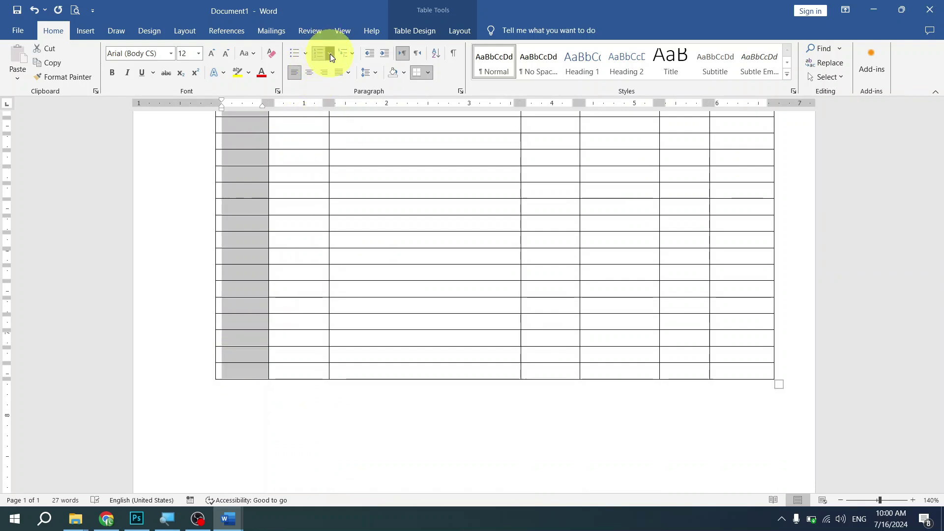
click(329, 54)
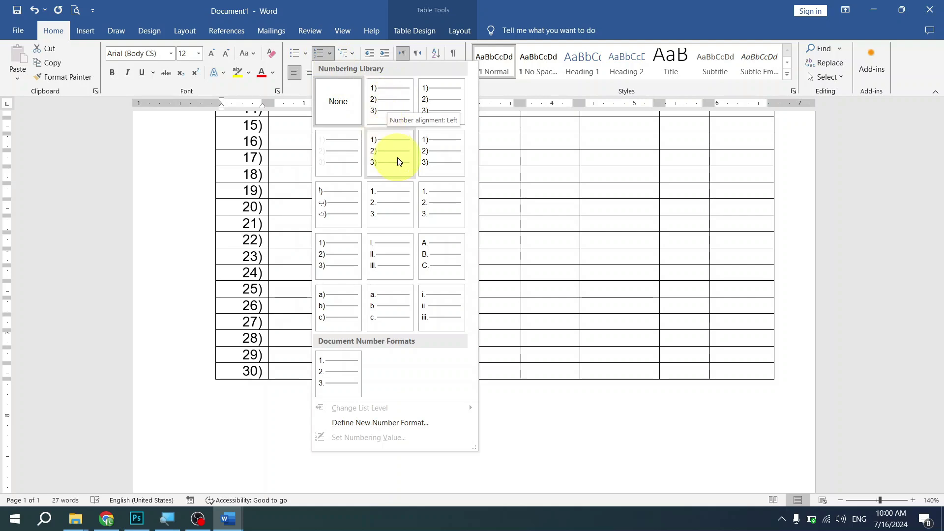
click(453, 204)
scroll(291, 231, up, 2)
scroll(290, 216, up, 6)
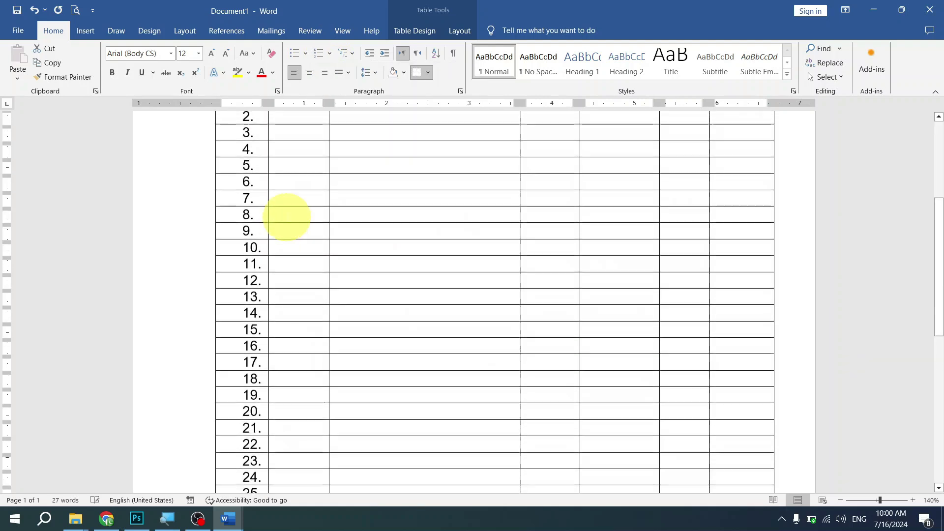
Center the serial numbers in the S. No column by defining a new number format with Centered alignment.
click(249, 295)
scroll(304, 305, down, 4)
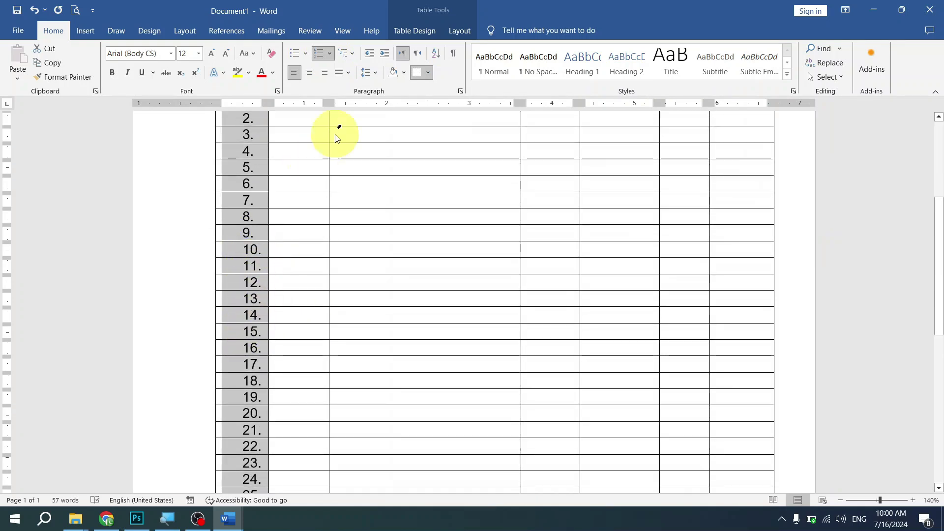
click(329, 53)
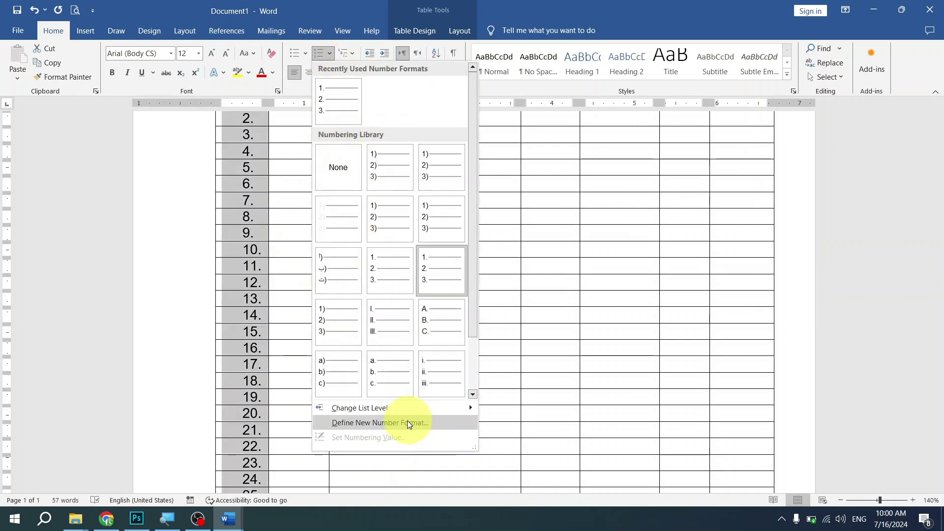
click(443, 424)
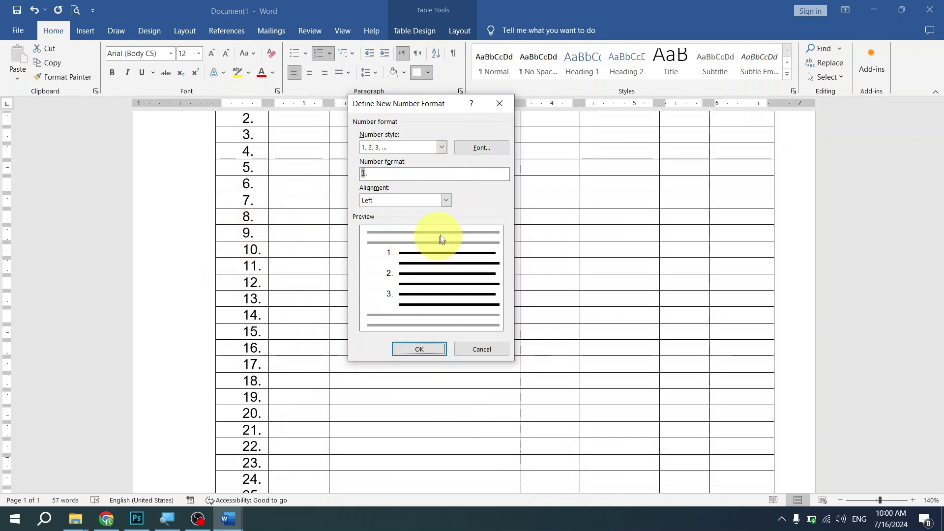
click(446, 200)
click(435, 218)
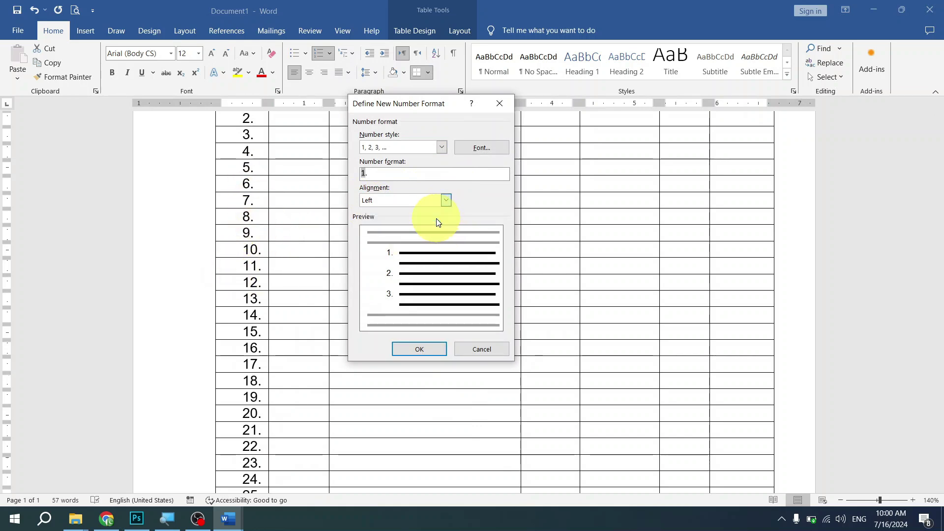
click(417, 350)
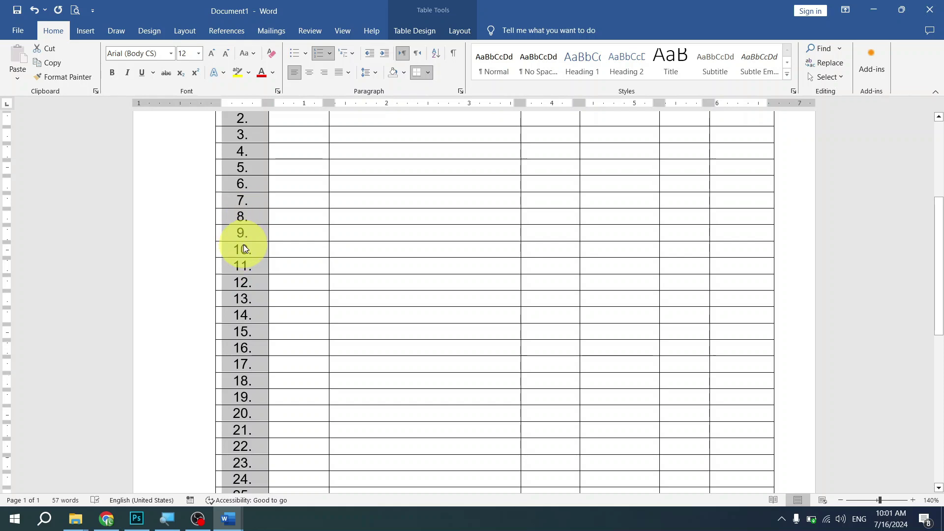
key(ctrl+z)
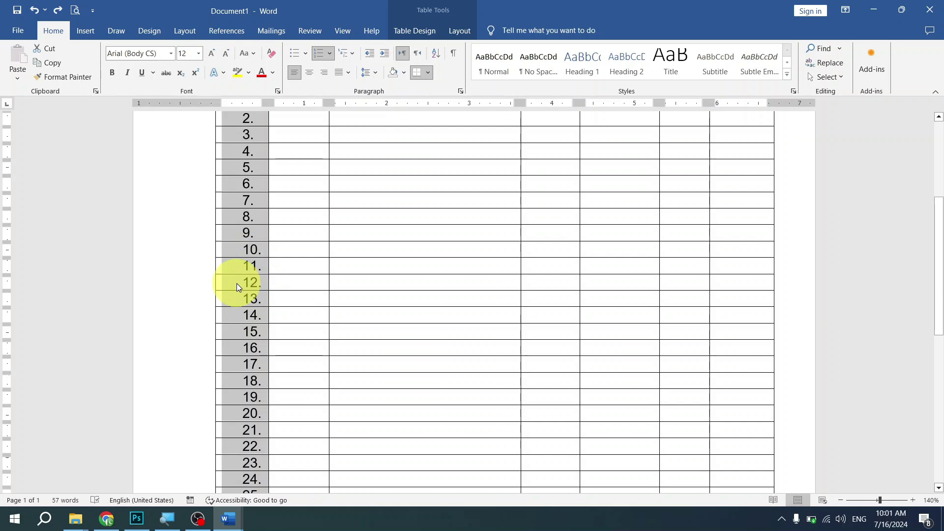
key(ctrl+y)
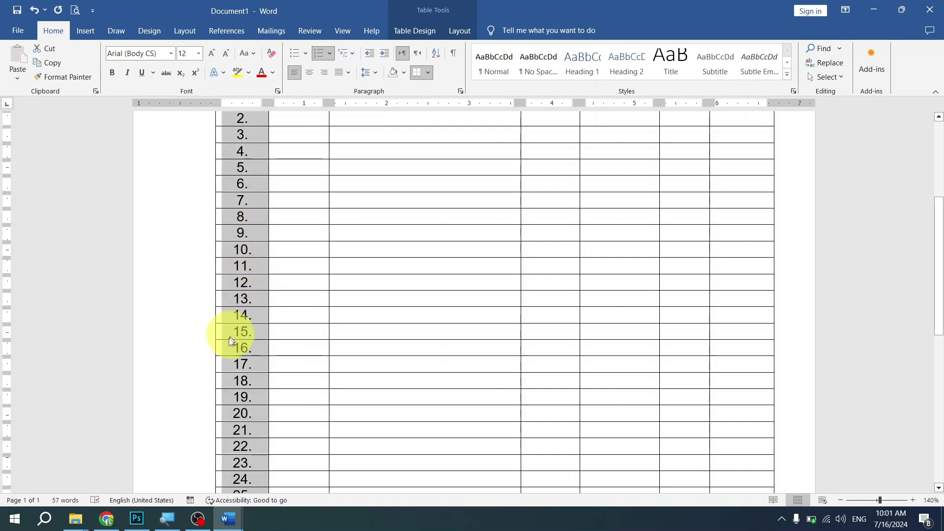
Add a line below the table reading "Name of Class Teacher:" and "Signature:", each followed by an underscore blank.
drag(938, 209, 941, 43)
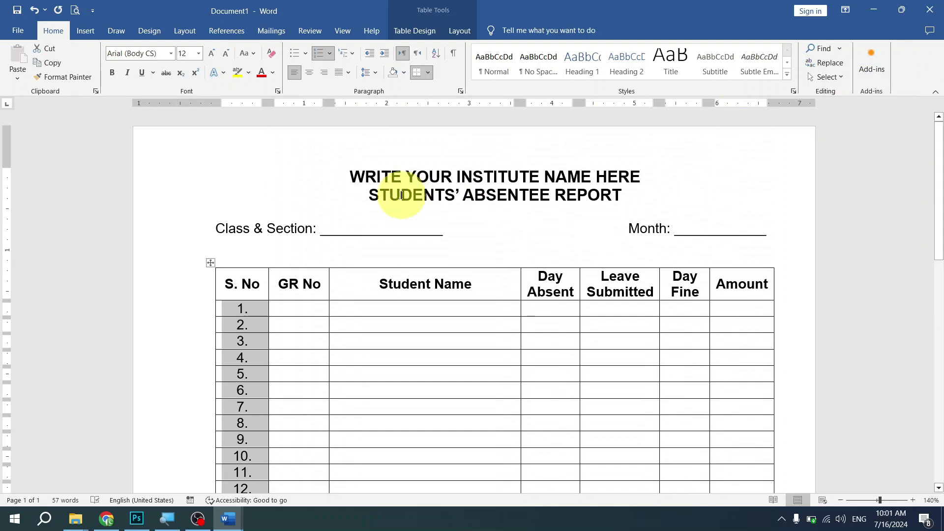
scroll(402, 204, down, 4)
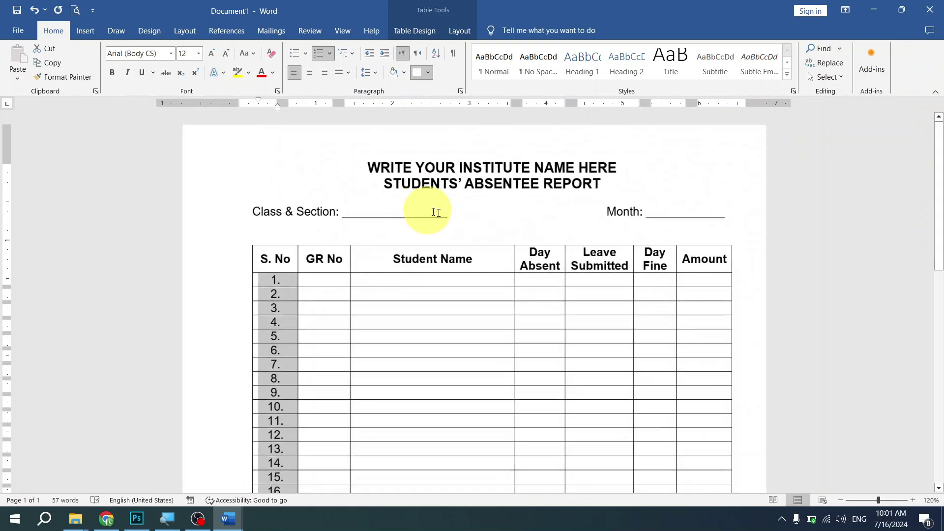
scroll(452, 211, down, 2)
scroll(449, 213, down, 5)
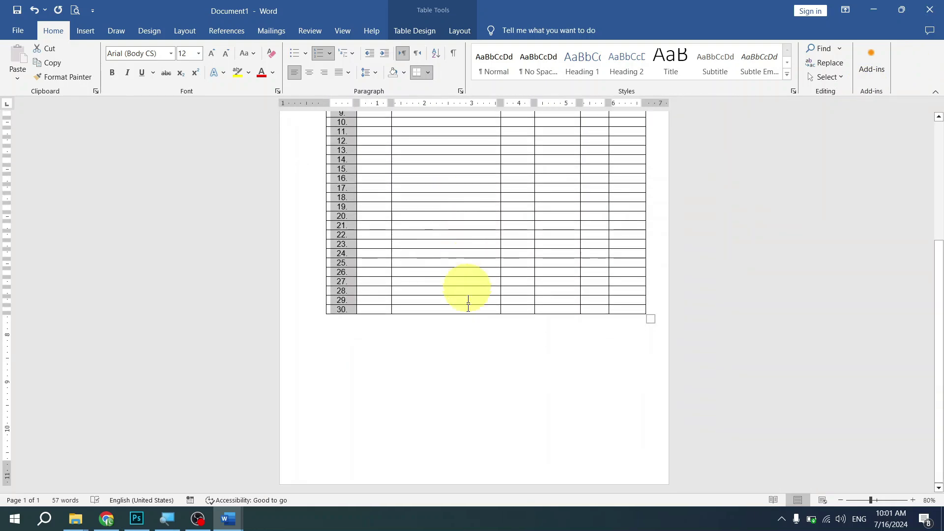
click(462, 327)
scroll(462, 327, up, 6)
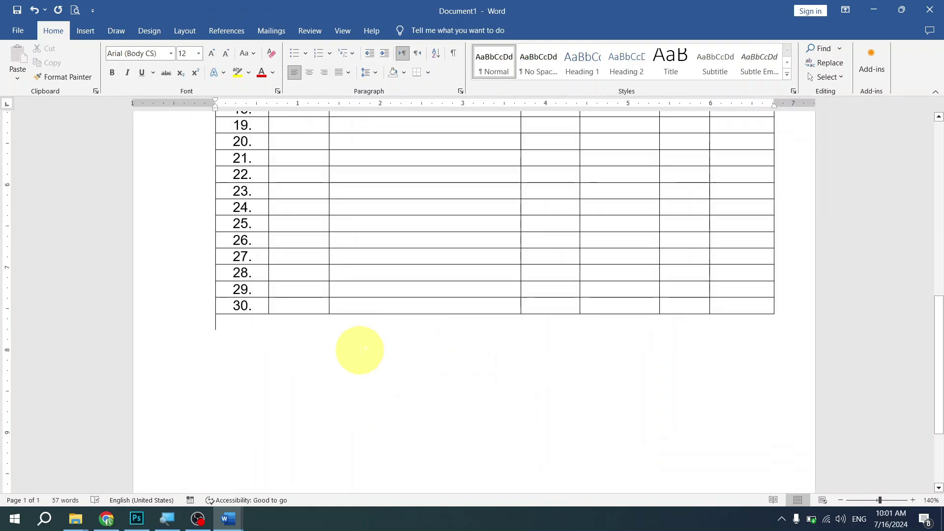
click(360, 350)
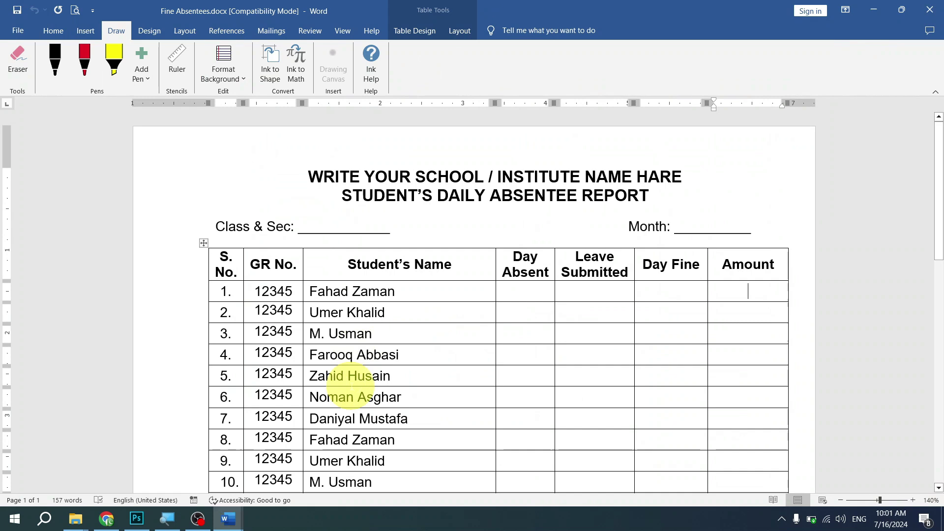
scroll(337, 374, down, 10)
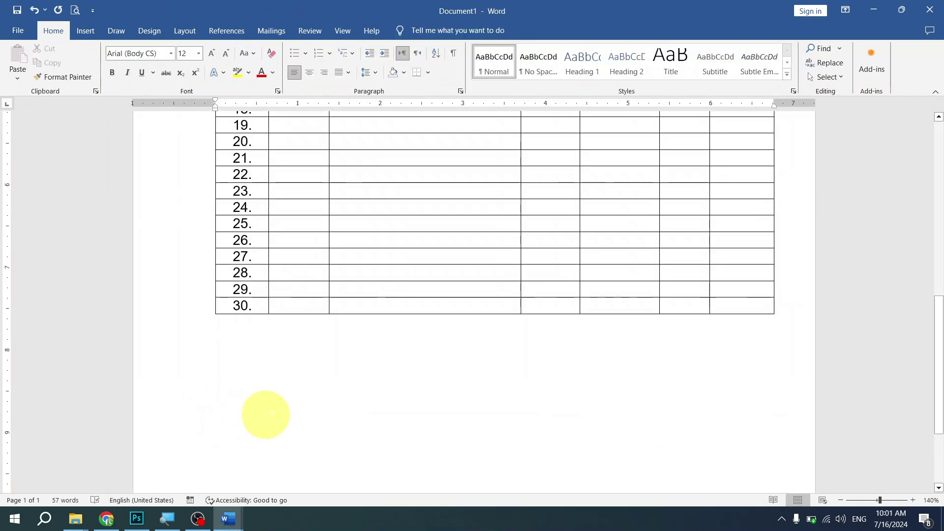
text(Name of)
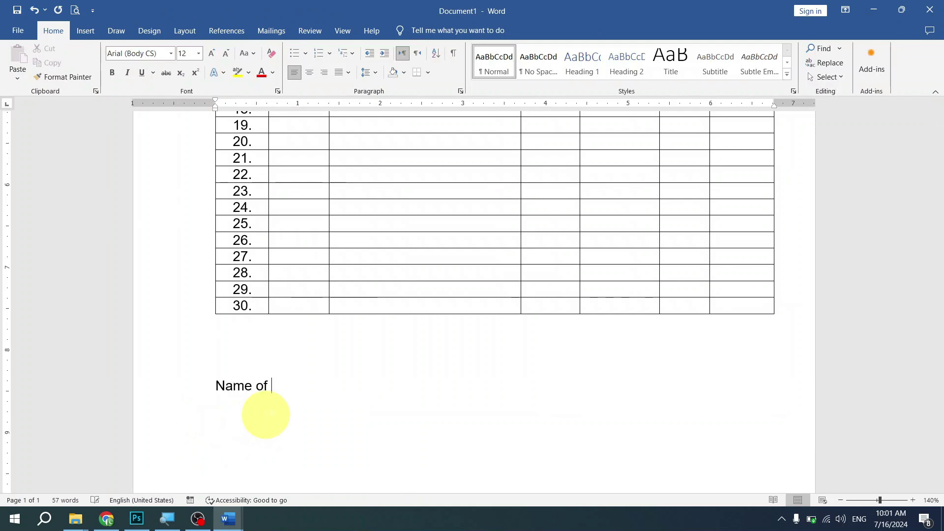
text( Class Teacher: __________________________________          Signature:)
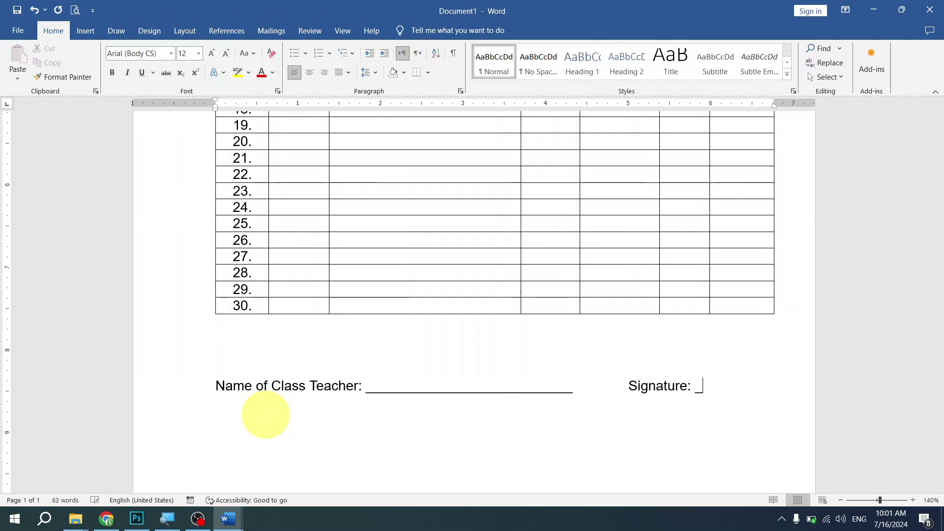
text(_____)
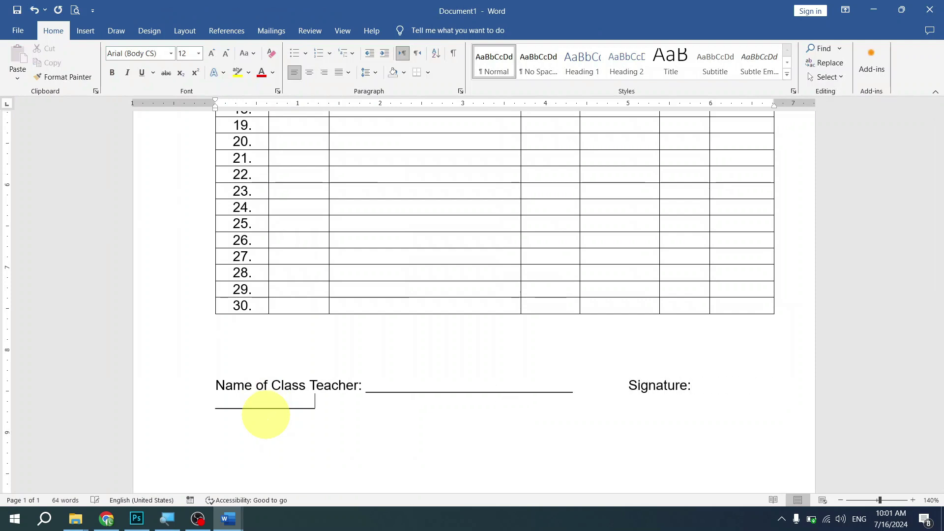
text(__)
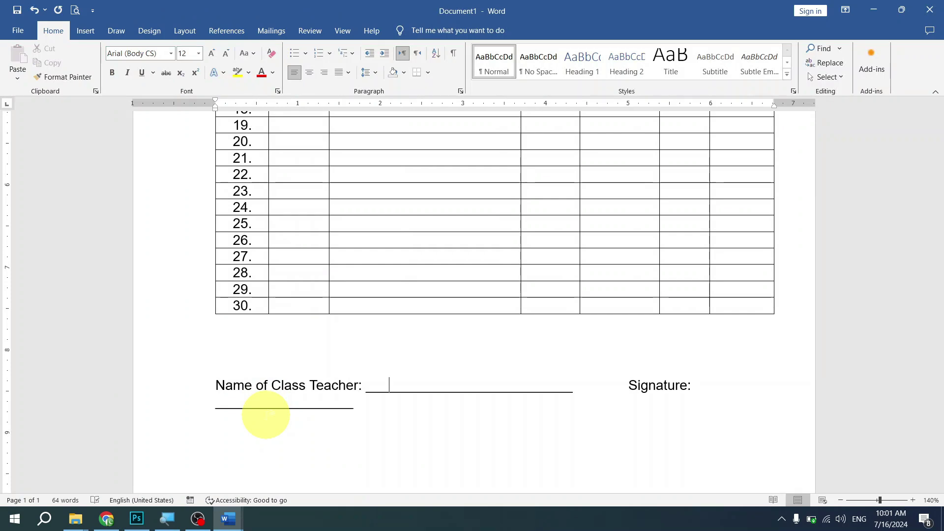
Shorten the teacher name and signature blanks until both fields fit on one line within the table's width.
key(Delete)
key(Delete)
key(Delete)
key(Delete)
key(Delete)
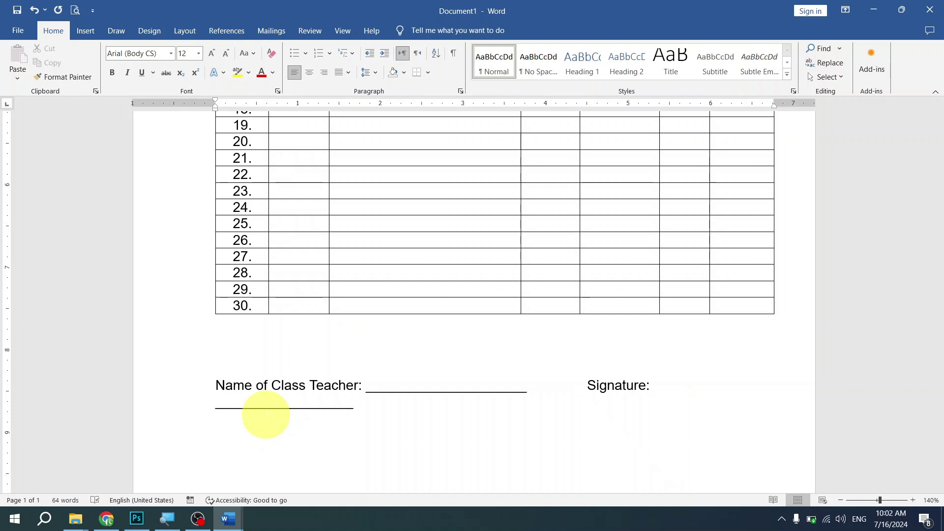
key(BackSpace)
key(BackSpace)
key(BackSpace)
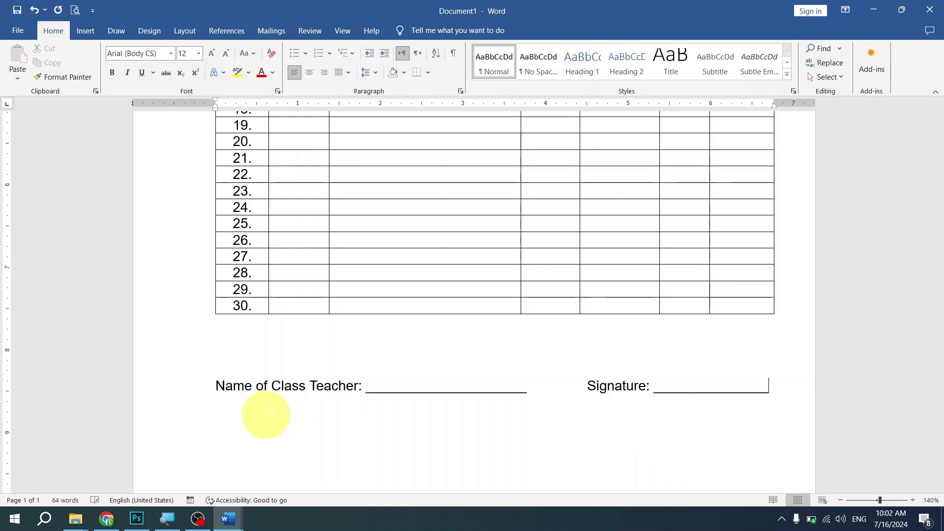
Set the row height of the 30 numbered table rows to 0.25".
scroll(382, 275, up, 10)
scroll(358, 276, down, 2)
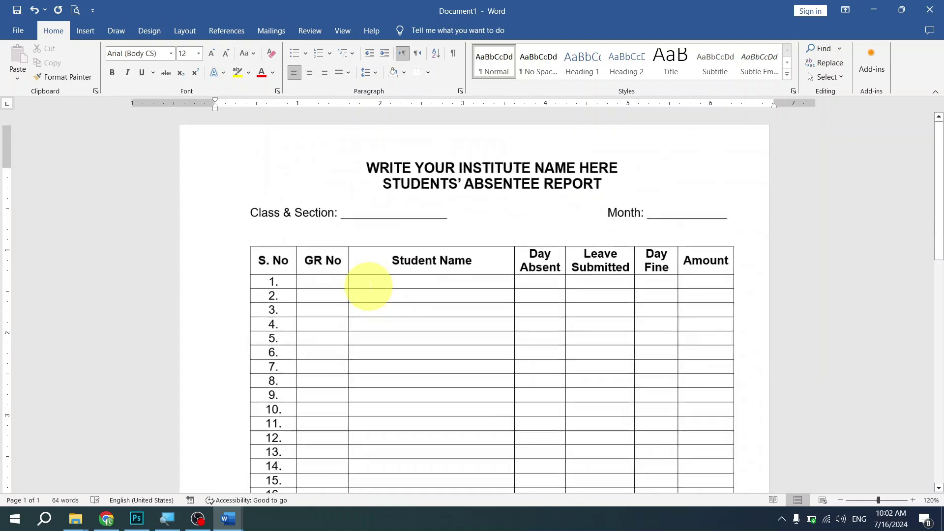
scroll(369, 286, down, 7)
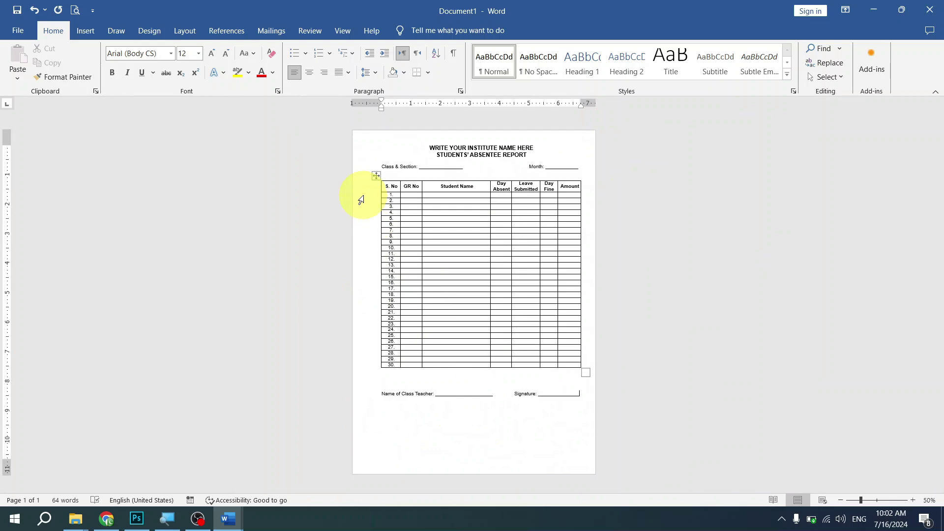
scroll(361, 200, up, 5)
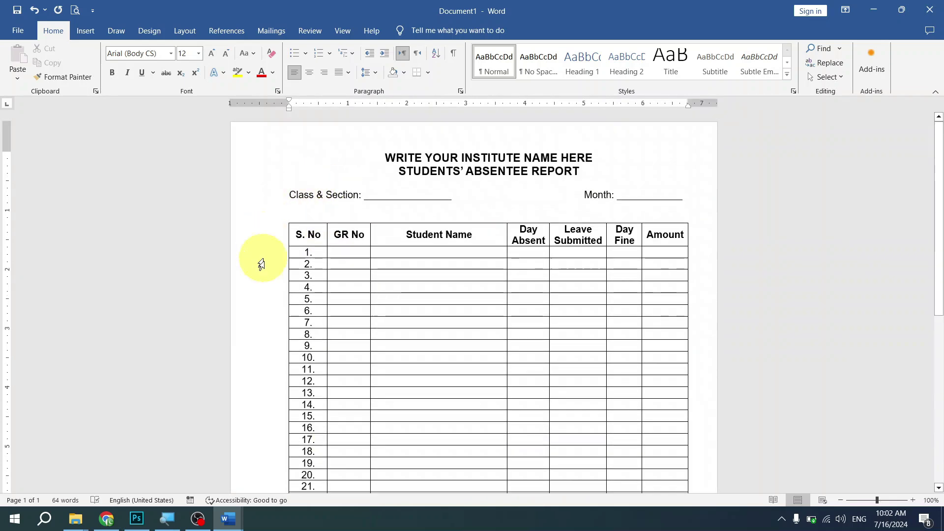
drag(269, 259, 236, 474)
drag(228, 511, 217, 491)
drag(245, 249, 687, 261)
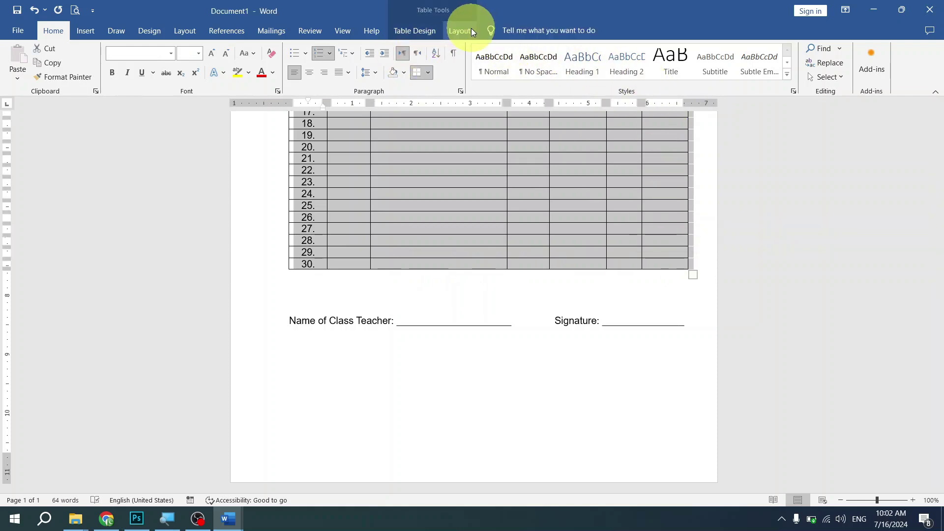
click(470, 31)
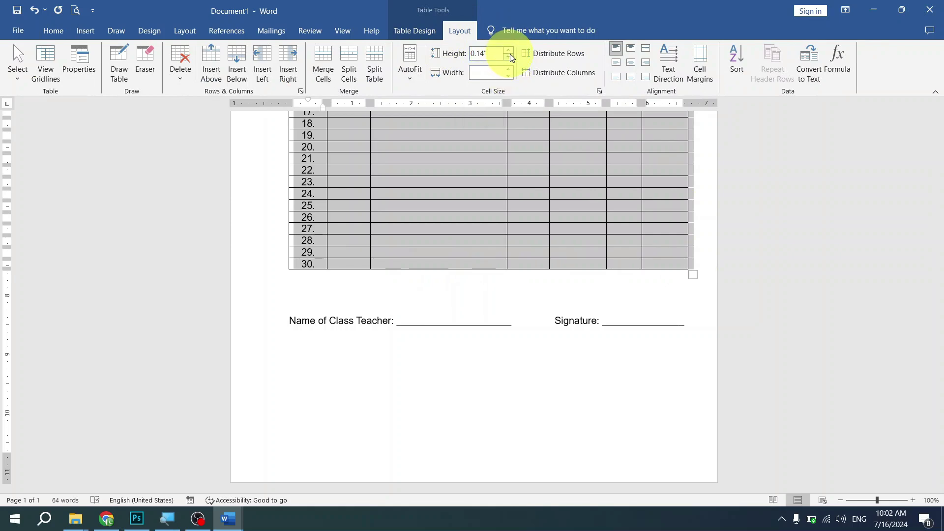
click(509, 51)
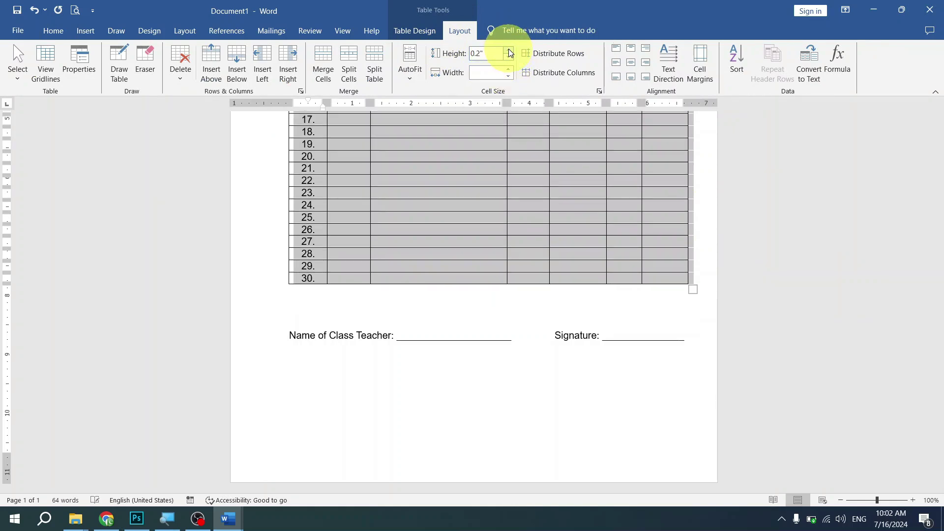
click(510, 51)
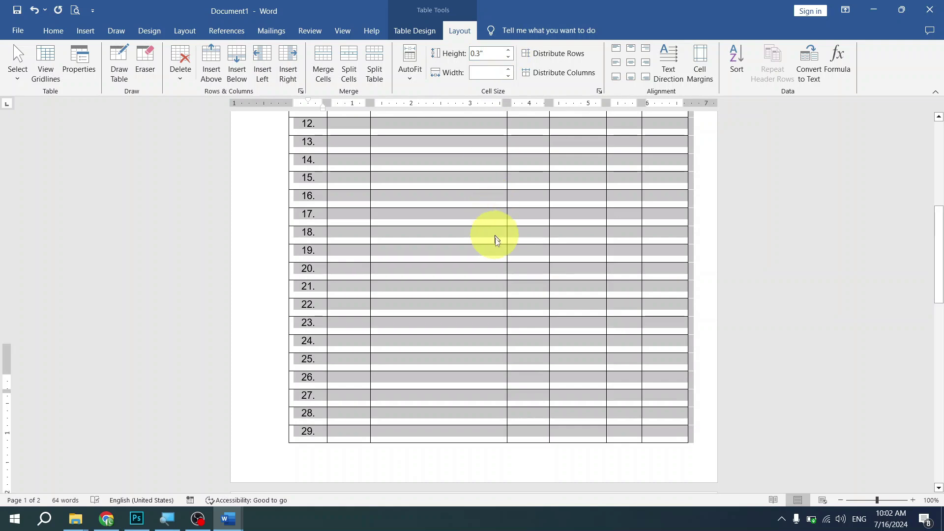
scroll(494, 238, down, 5)
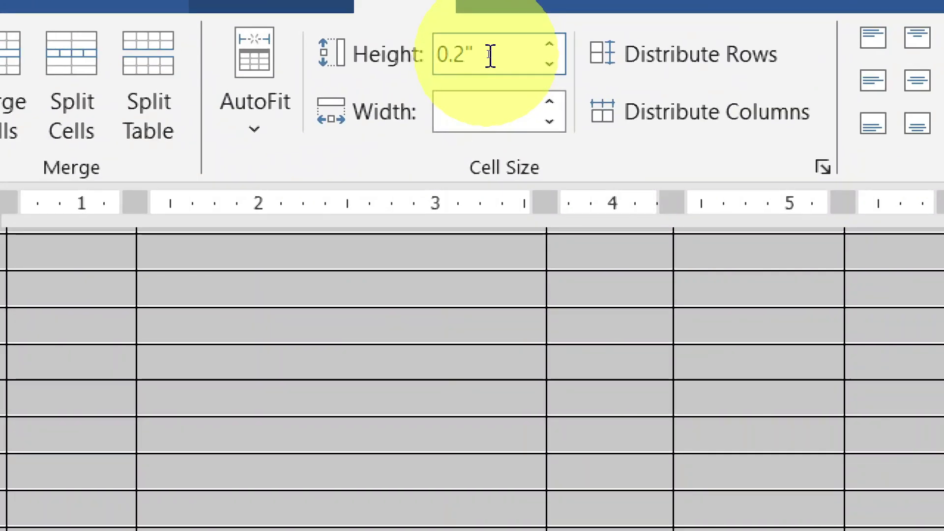
click(493, 55)
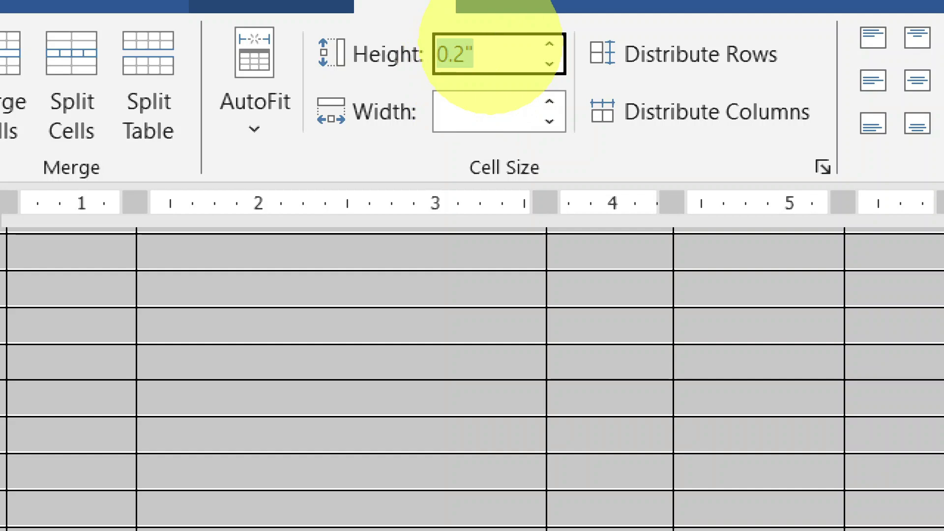
text(0.)
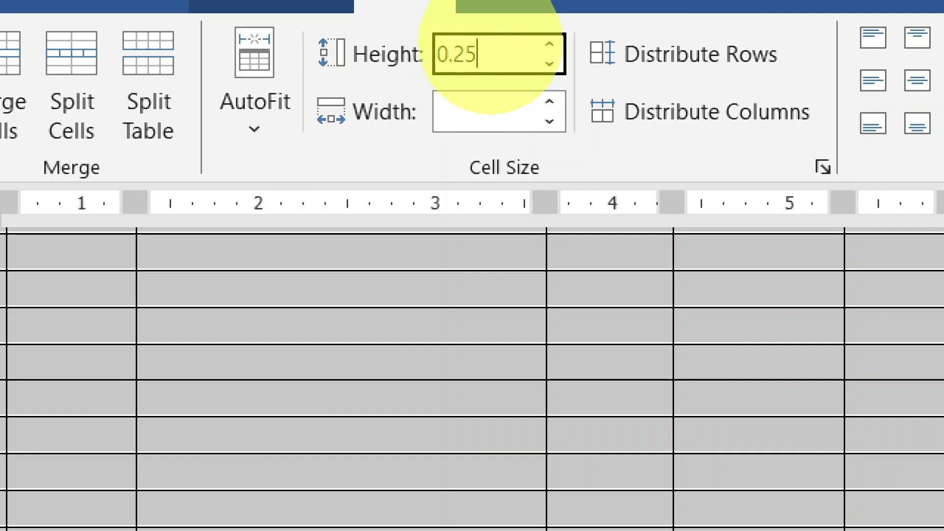
key(Return)
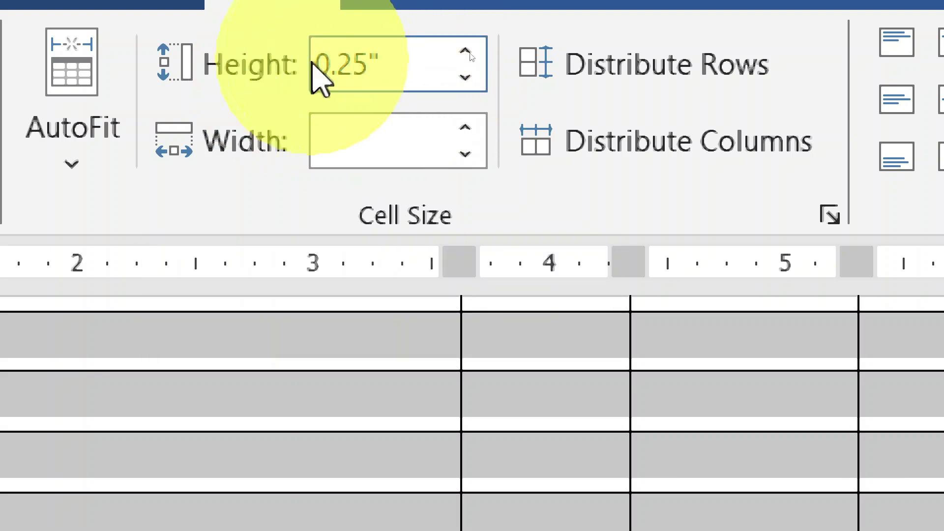
click(332, 76)
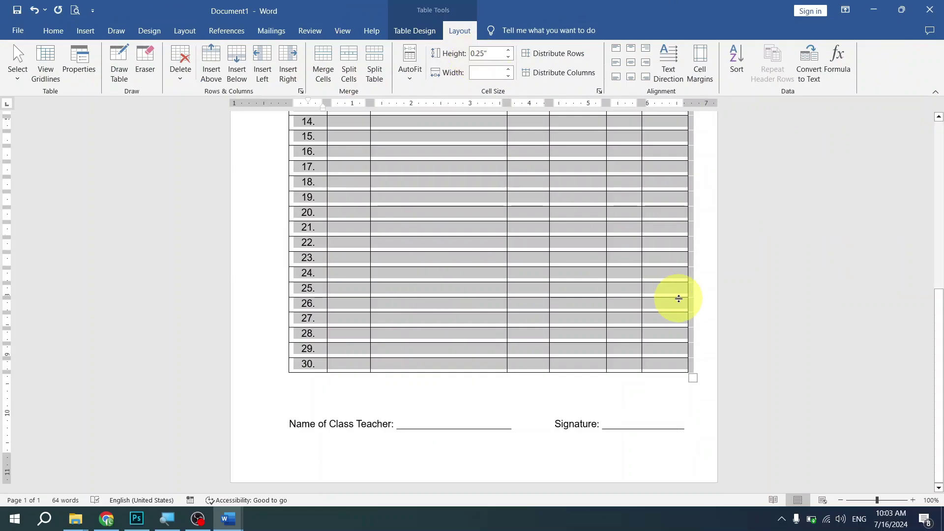
Insert one more blank line between the table and the class teacher signature line.
click(511, 377)
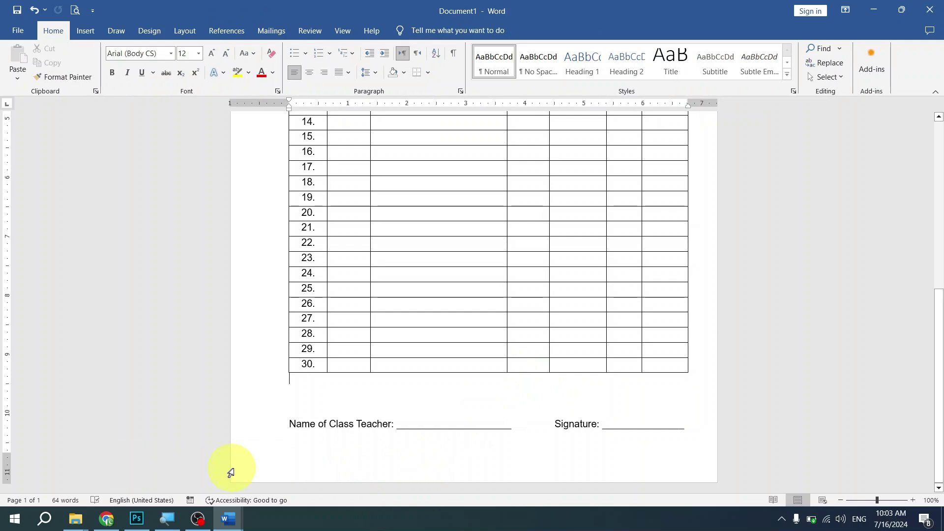
click(378, 397)
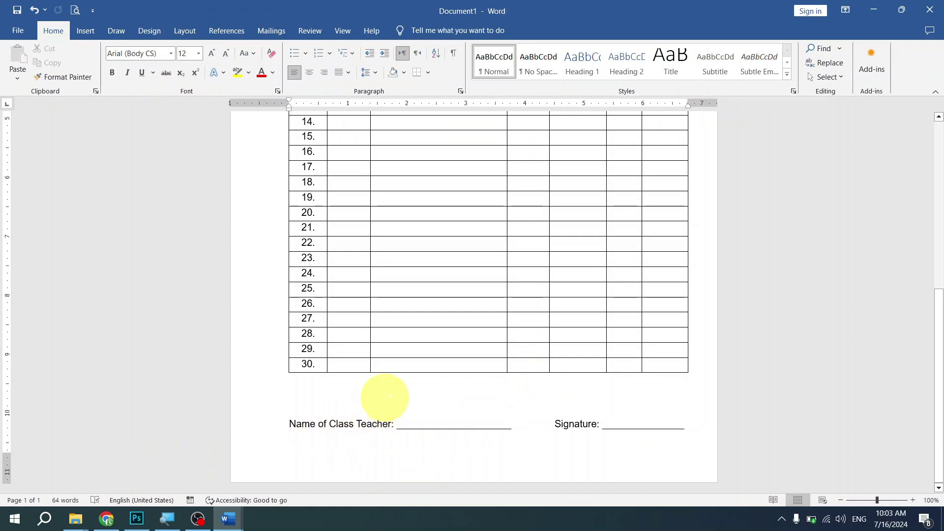
key(Return)
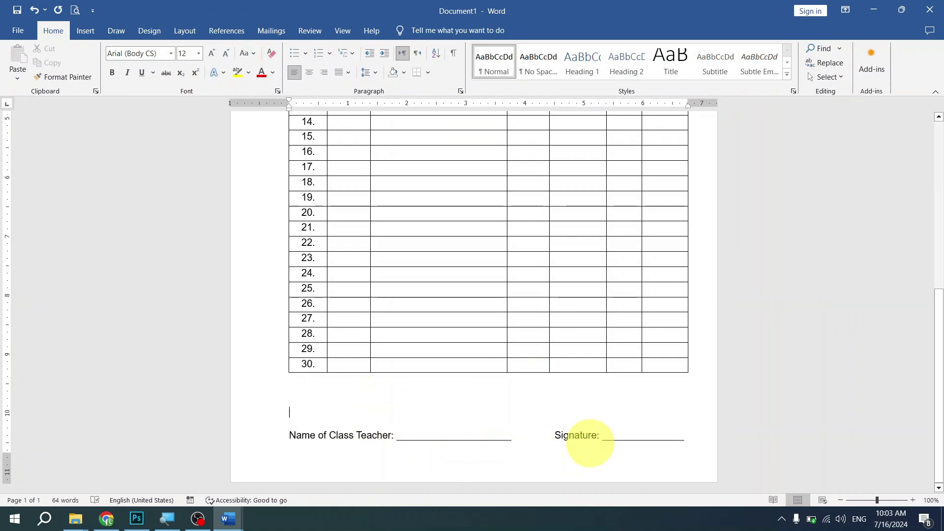
Review the form's full-page layout and its institute name heading.
scroll(594, 419, up, 3)
scroll(580, 373, up, 5)
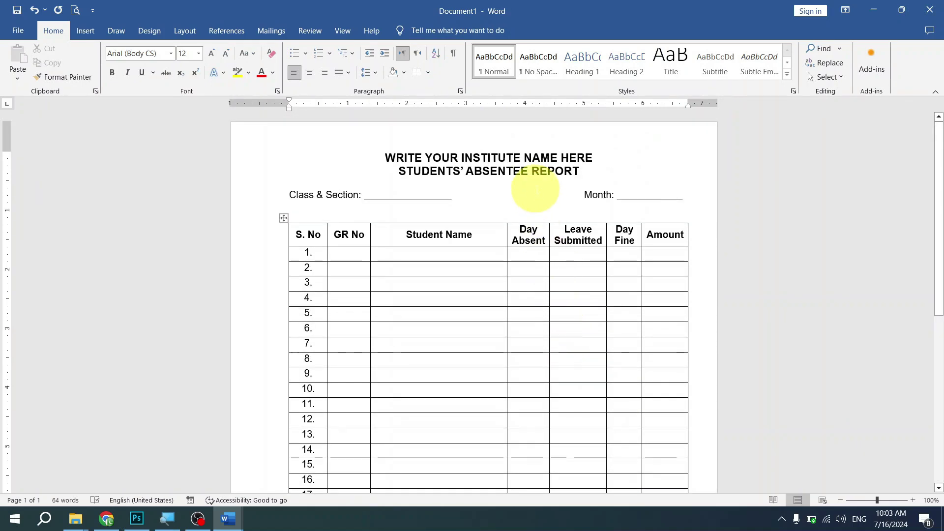
scroll(537, 186, down, 3)
scroll(535, 189, down, 2)
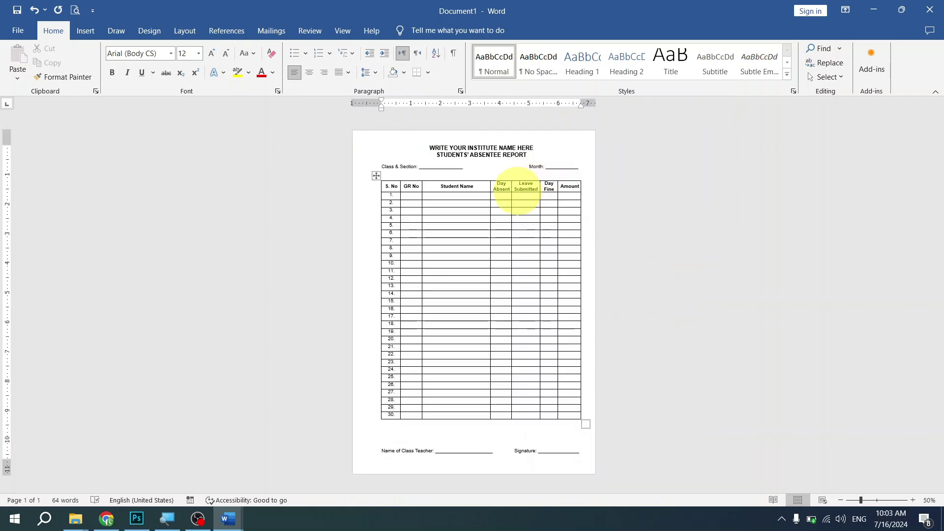
scroll(516, 191, up, 8)
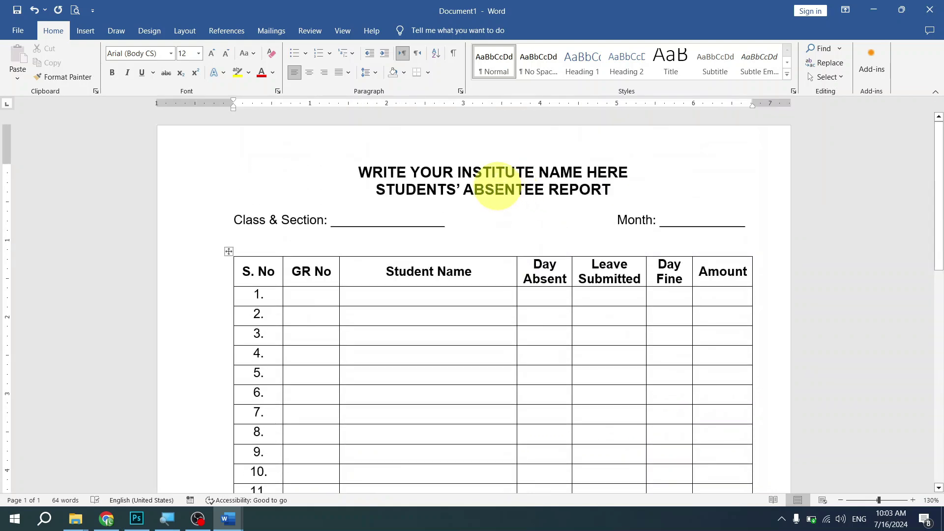
click(256, 182)
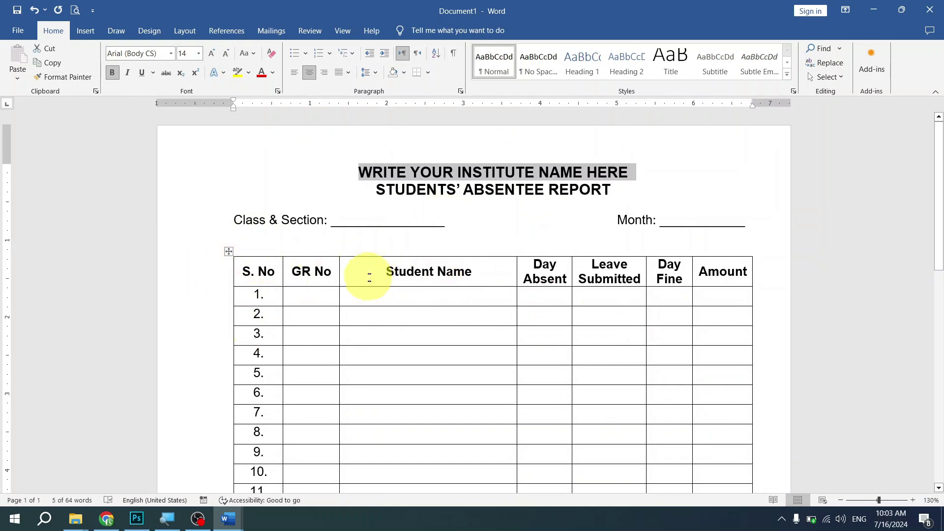
scroll(370, 246, up, 3)
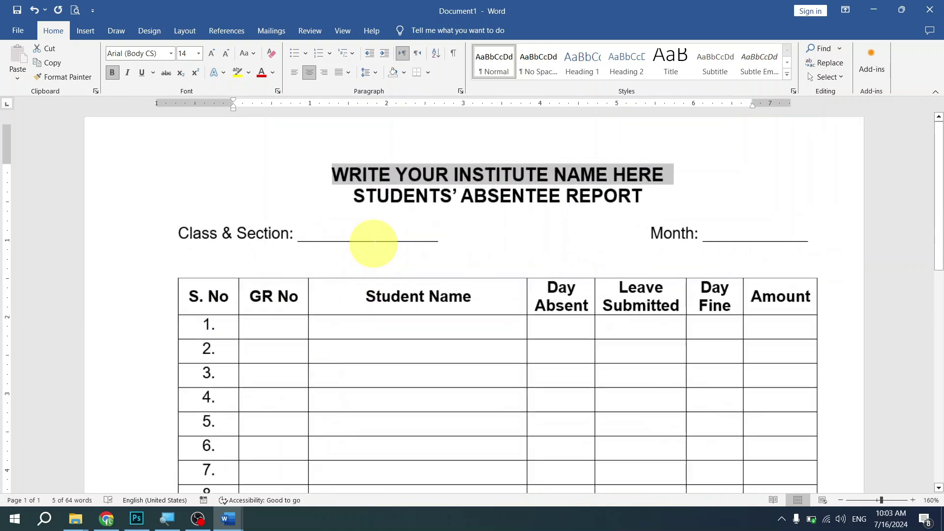